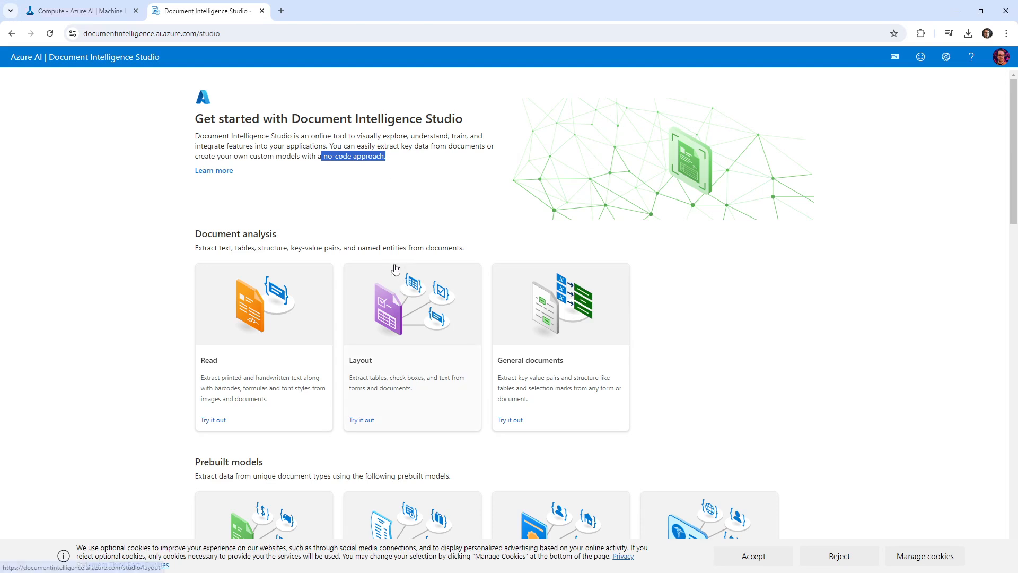
Step: Open the Azure portal at portal.azure.com in a new browser tab
click(415, 192)
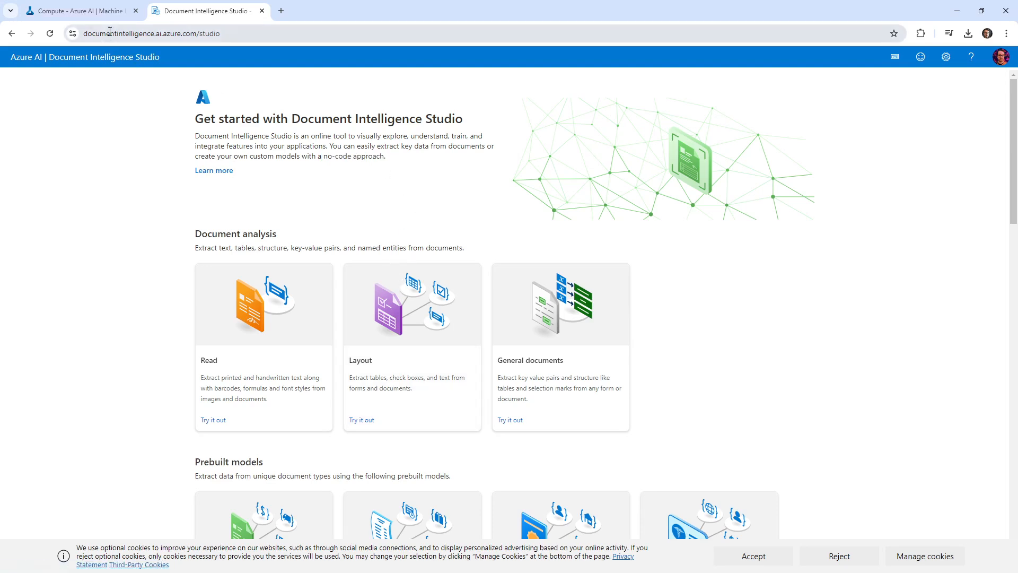
click(151, 35)
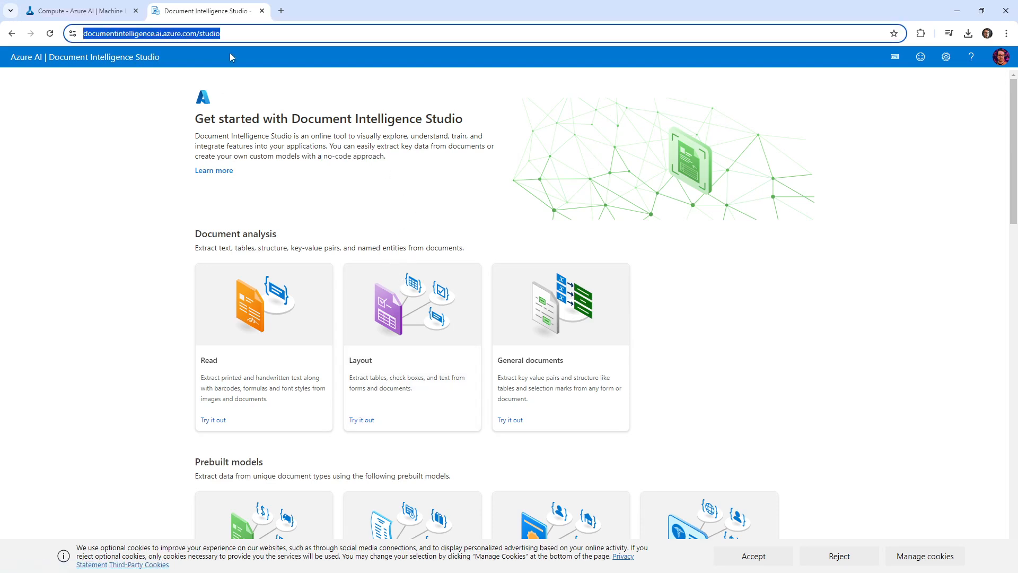
click(281, 11)
text(portal.azure.com)
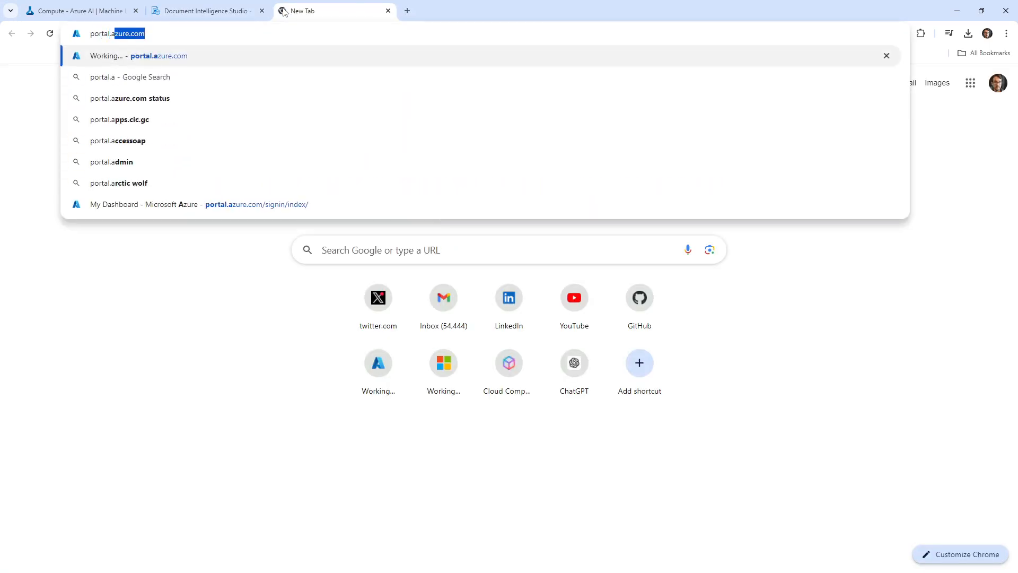
key(Return)
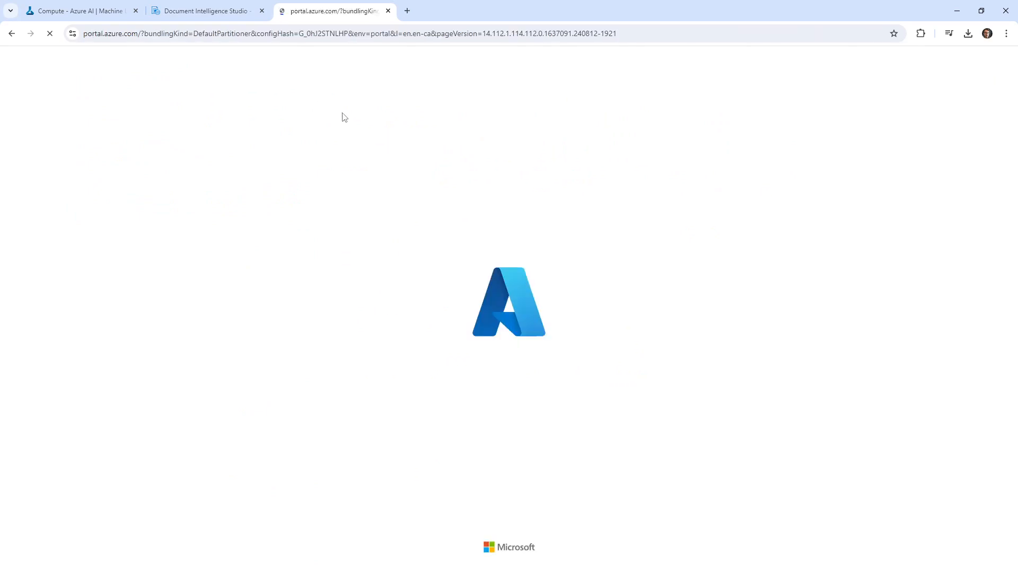
Step: Open the azure-ai-services-3242 resource from the list of Azure AI services resources
click(452, 58)
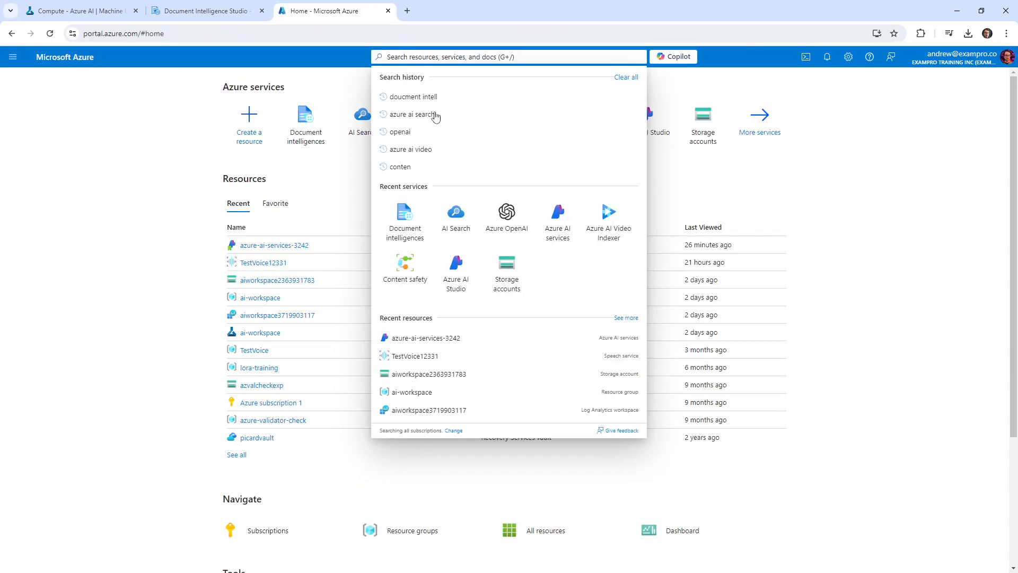
click(325, 139)
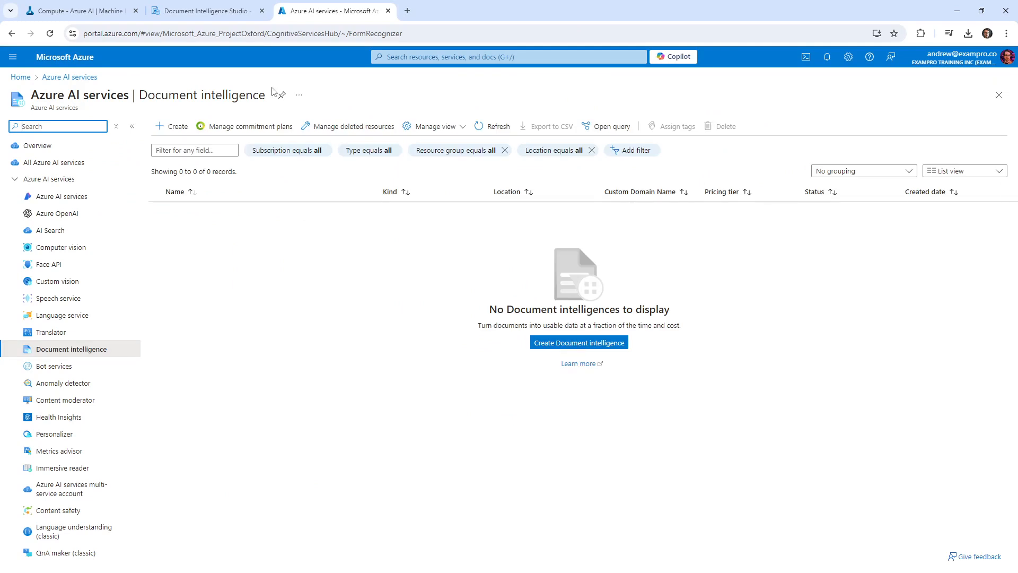
click(73, 197)
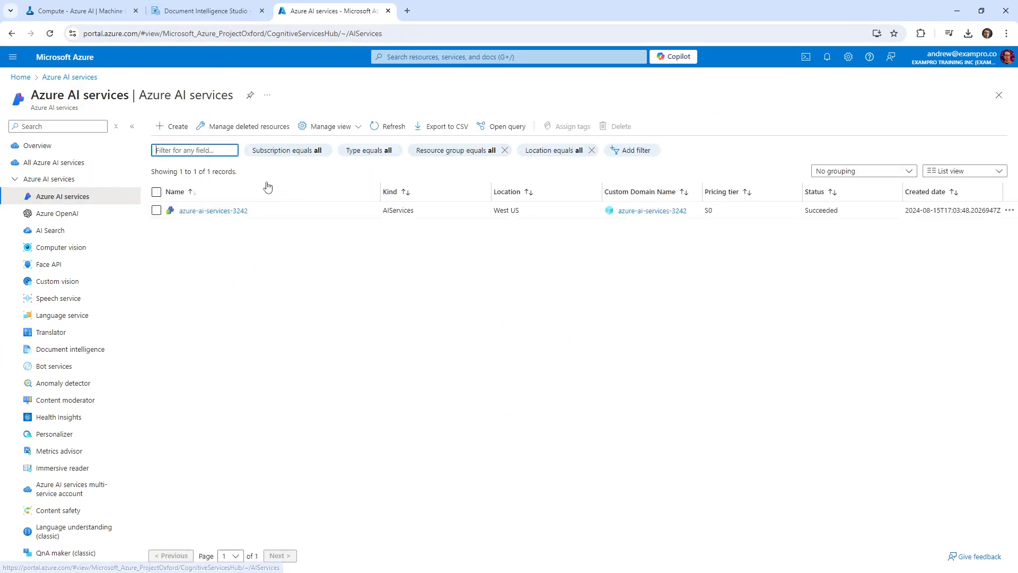
click(233, 212)
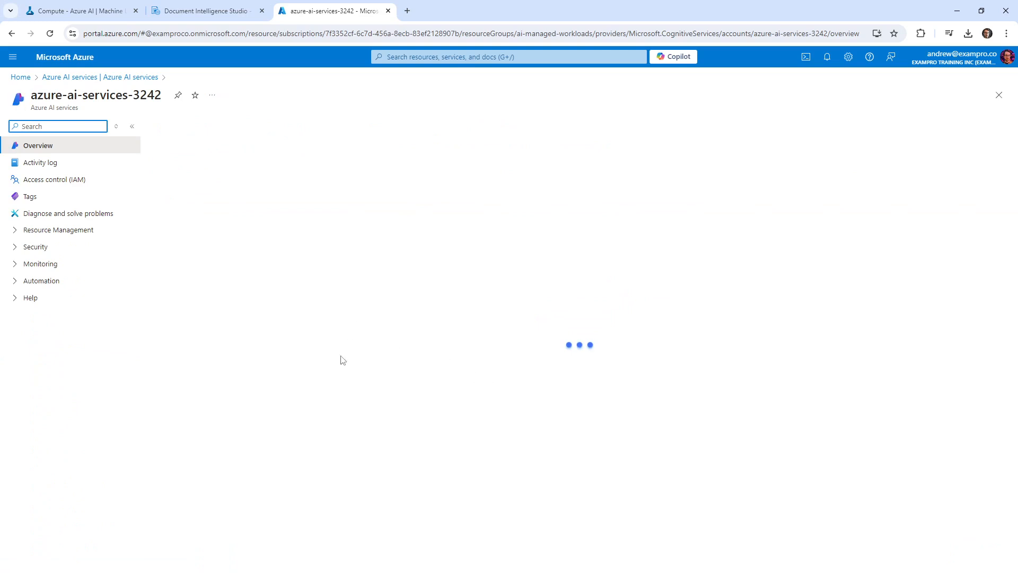
Step: Show the Document Intelligence endpoint in the resource's Keys and endpoint section
scroll(458, 436, down, 2)
click(507, 450)
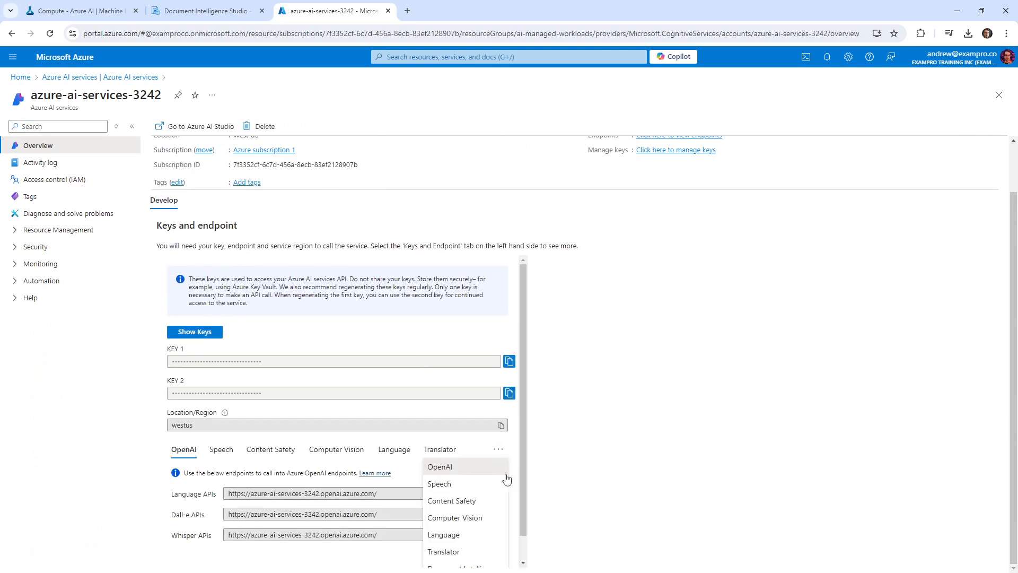
click(493, 541)
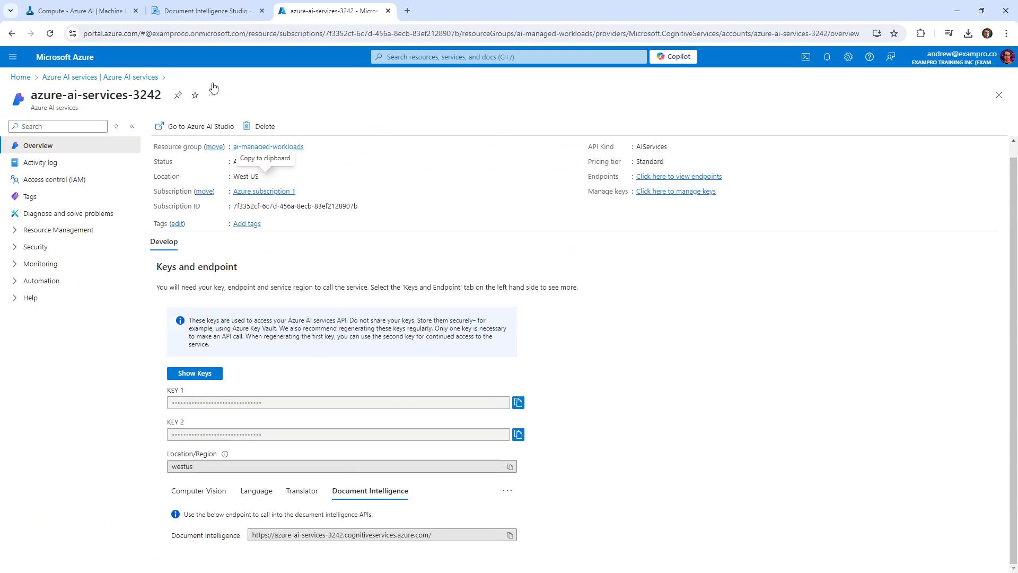
Step: Switch to Document Intelligence Studio, browse its prebuilt models and open the Receipts model
click(208, 11)
scroll(175, 284, down, 12)
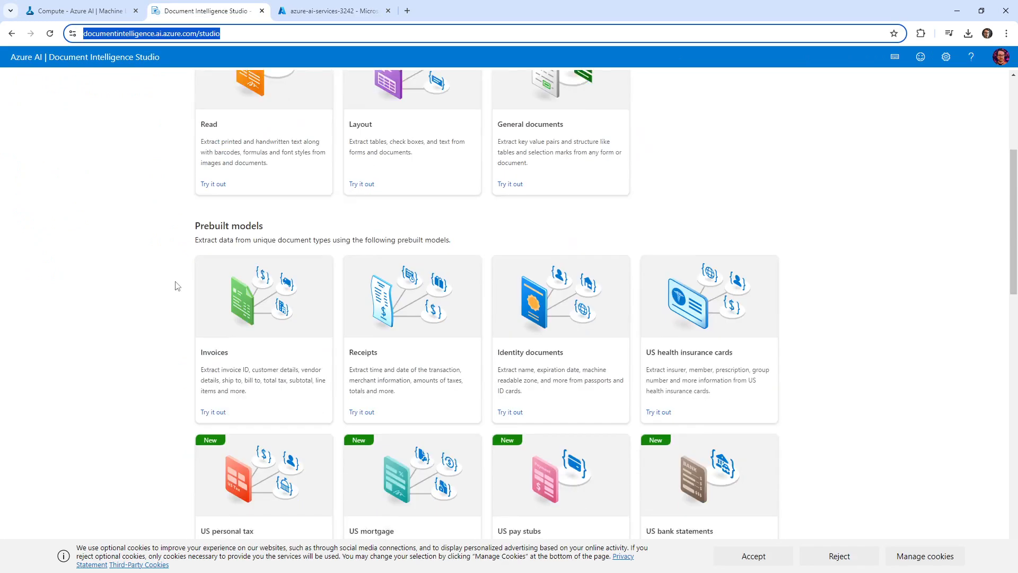
scroll(171, 284, up, 6)
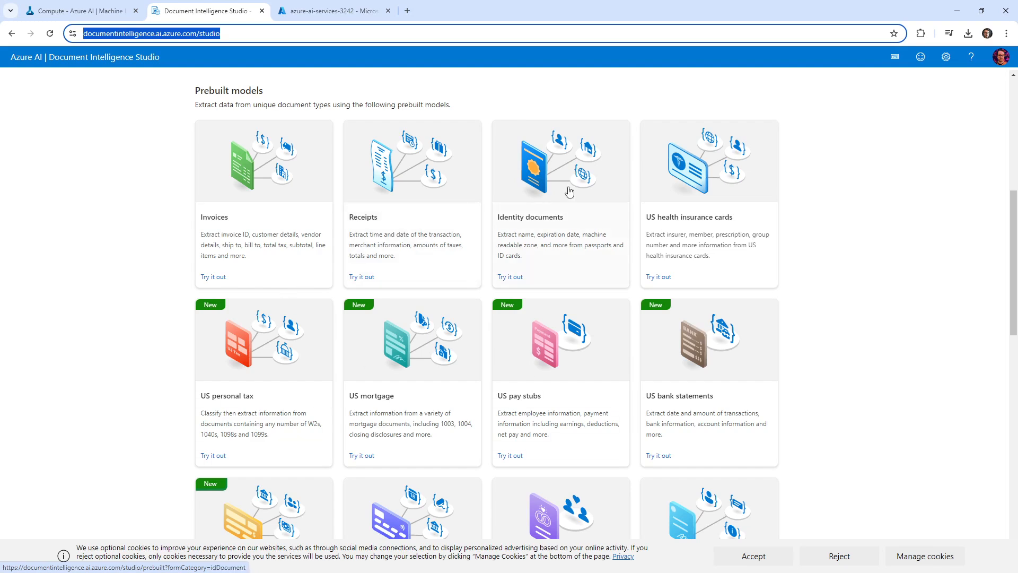
scroll(466, 276, up, 1)
scroll(463, 254, up, 3)
scroll(387, 298, down, 3)
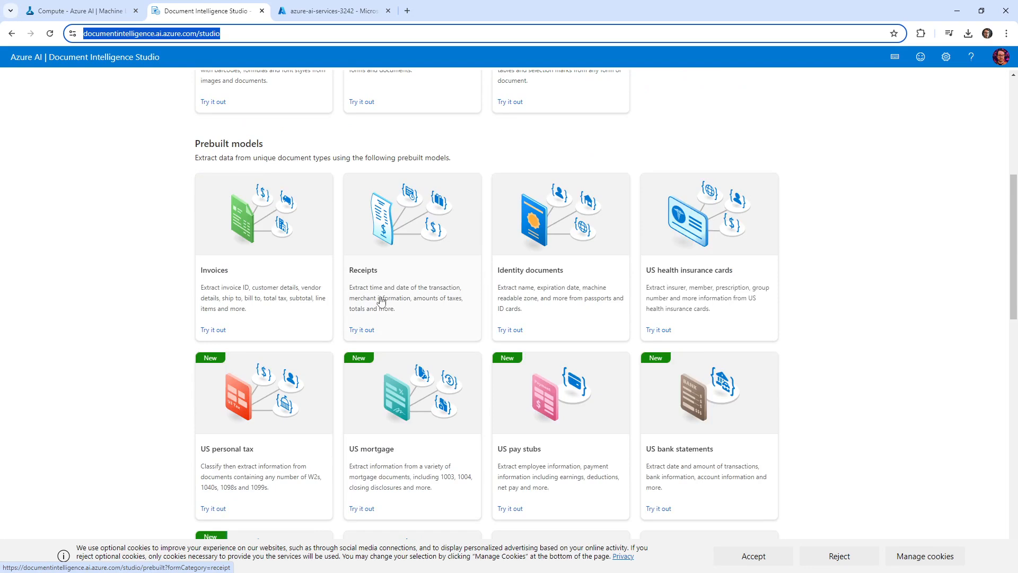
scroll(312, 110, up, 5)
scroll(313, 115, down, 6)
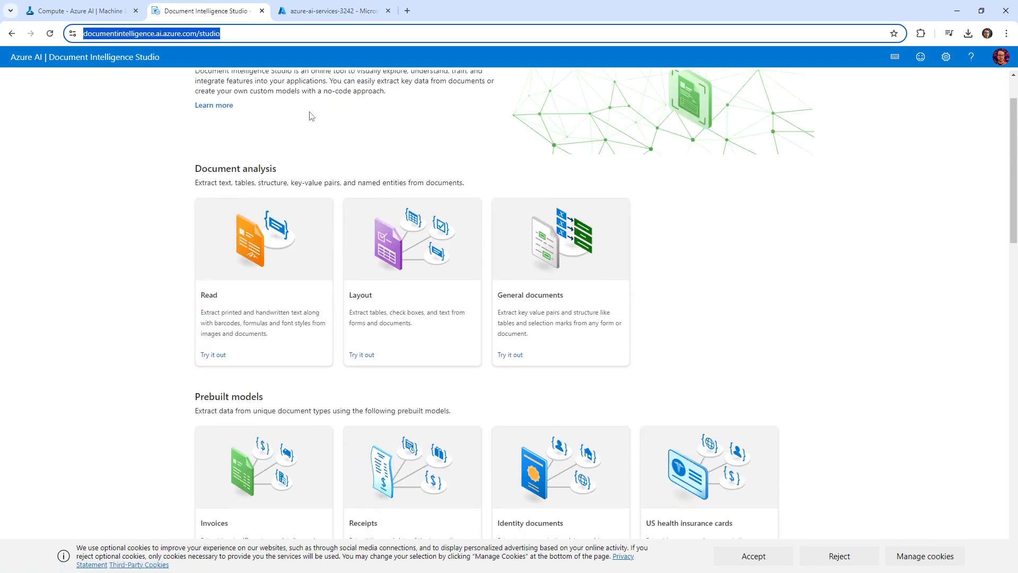
click(363, 277)
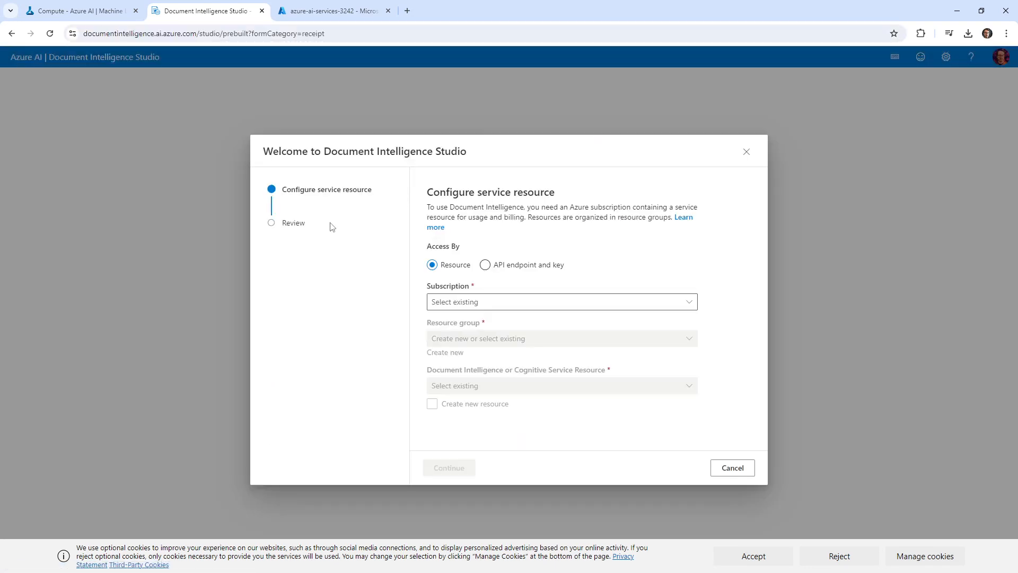
click(470, 302)
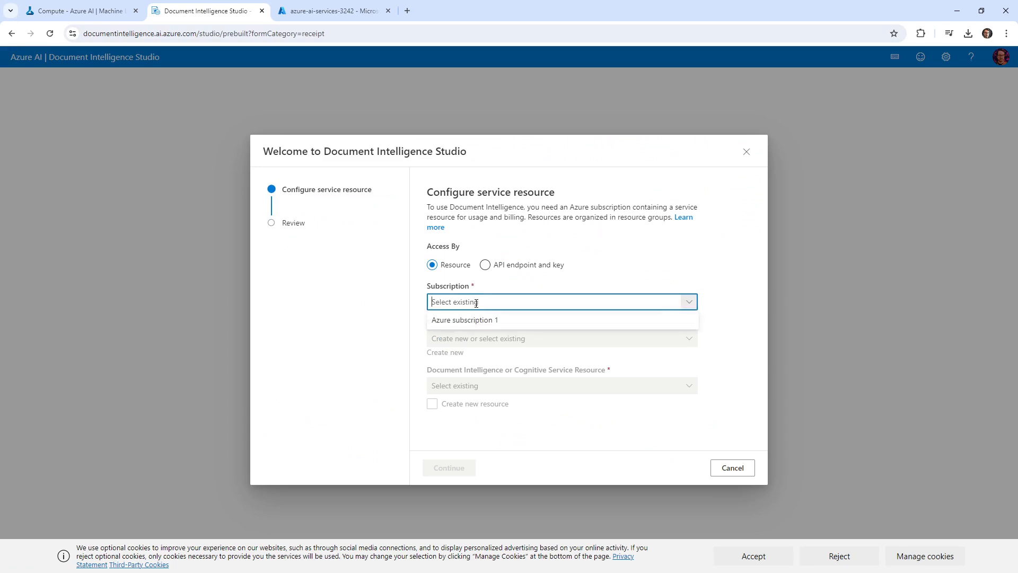
click(478, 323)
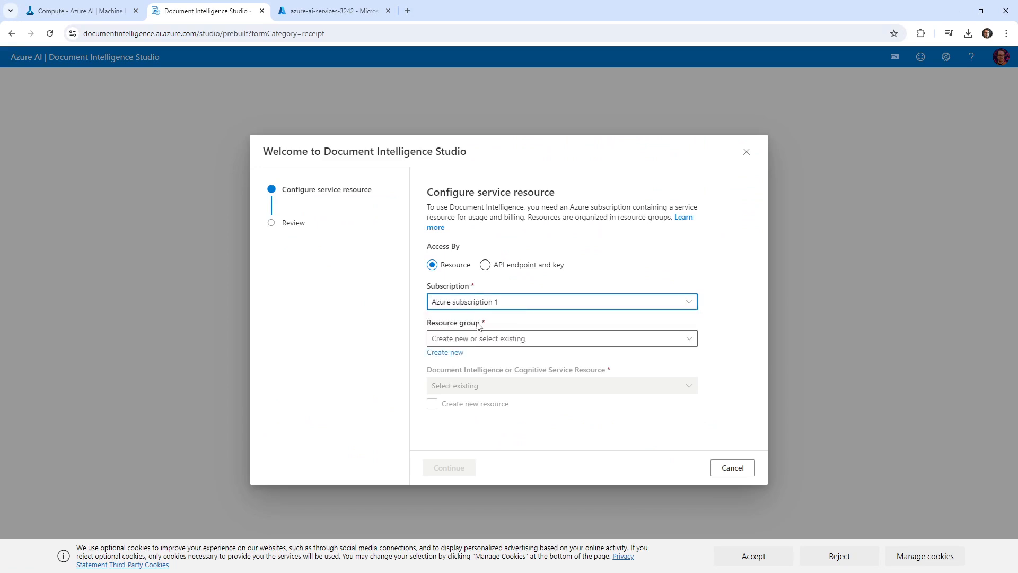
click(486, 266)
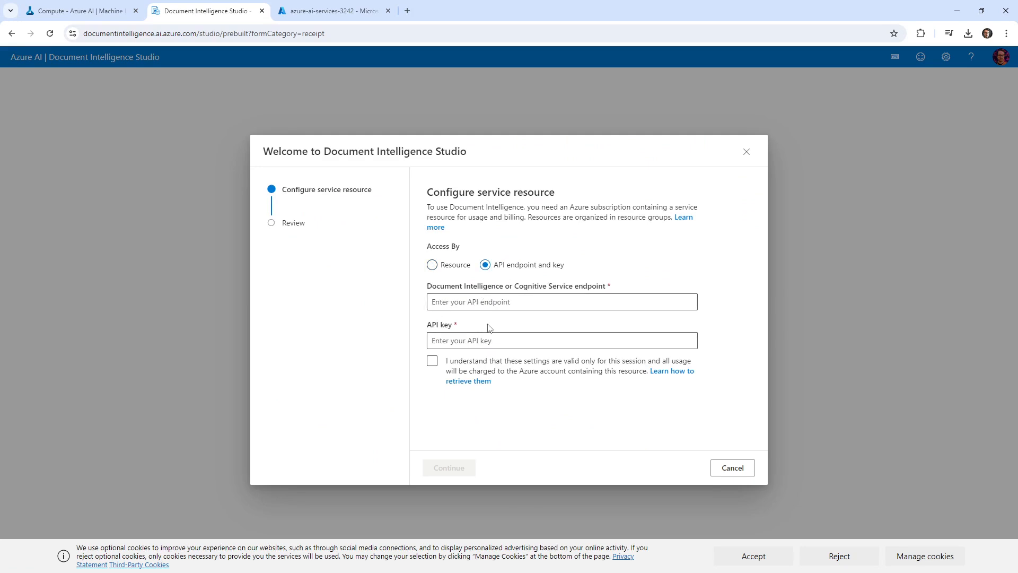
click(432, 264)
click(450, 301)
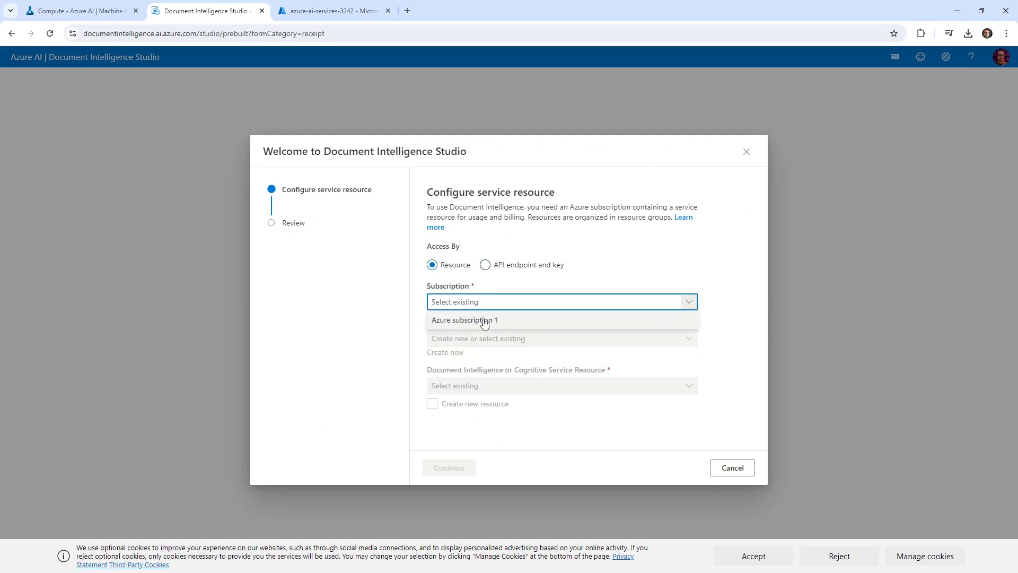
Step: Set access to API endpoint and key, and fill in the API key with KEY 1 copied from the Azure portal resource
click(485, 265)
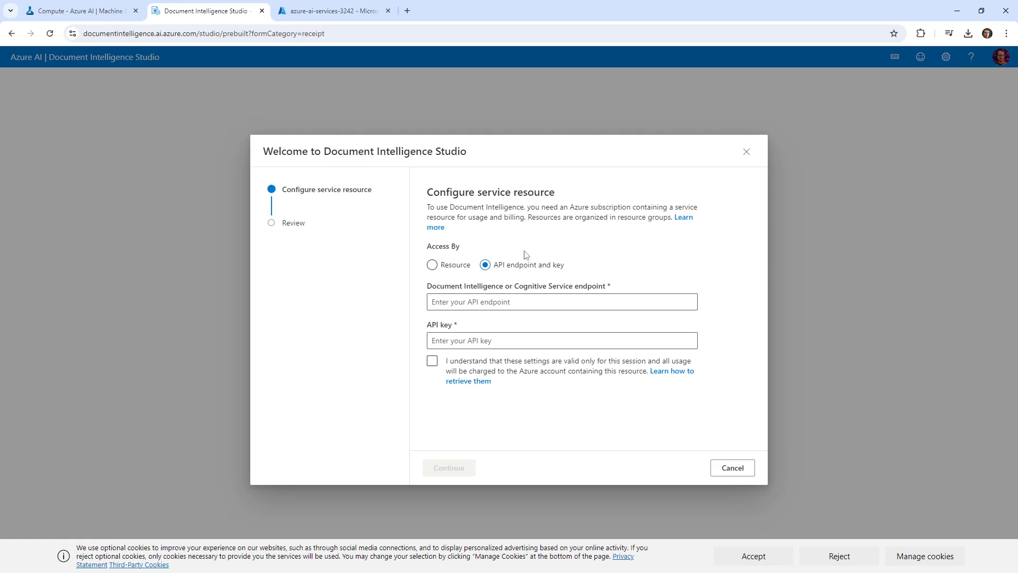
click(490, 298)
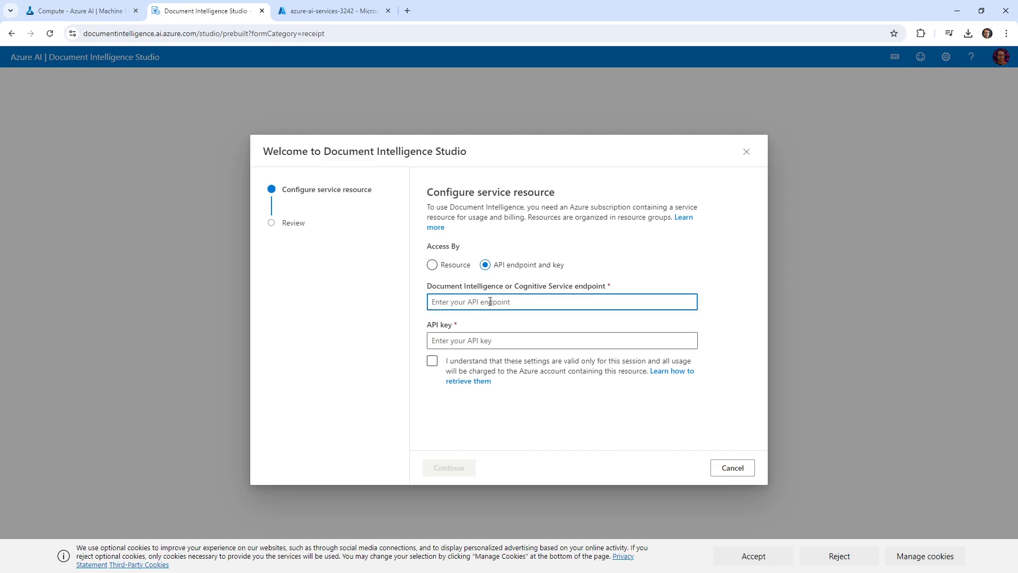
click(304, 13)
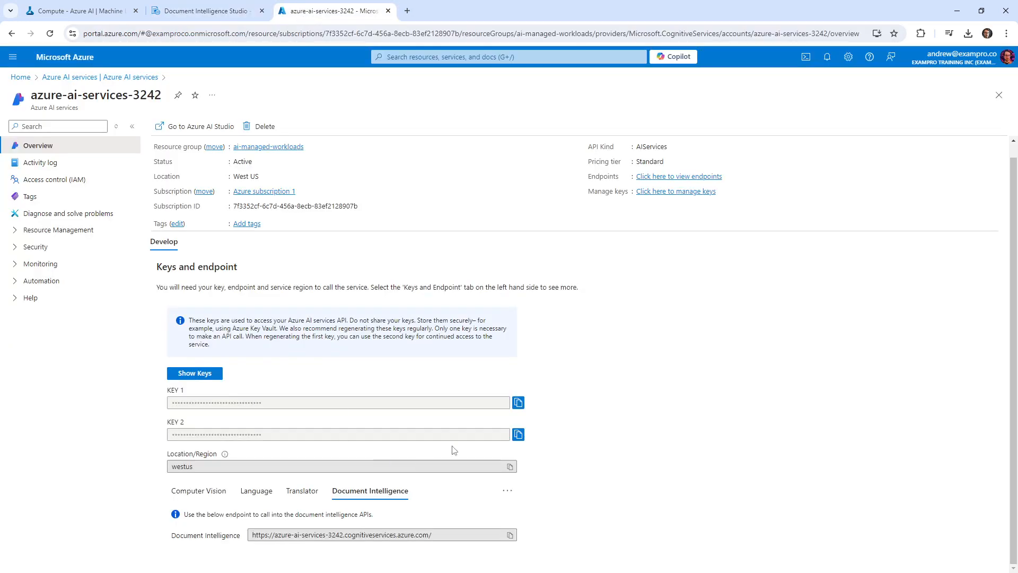
click(518, 402)
click(207, 11)
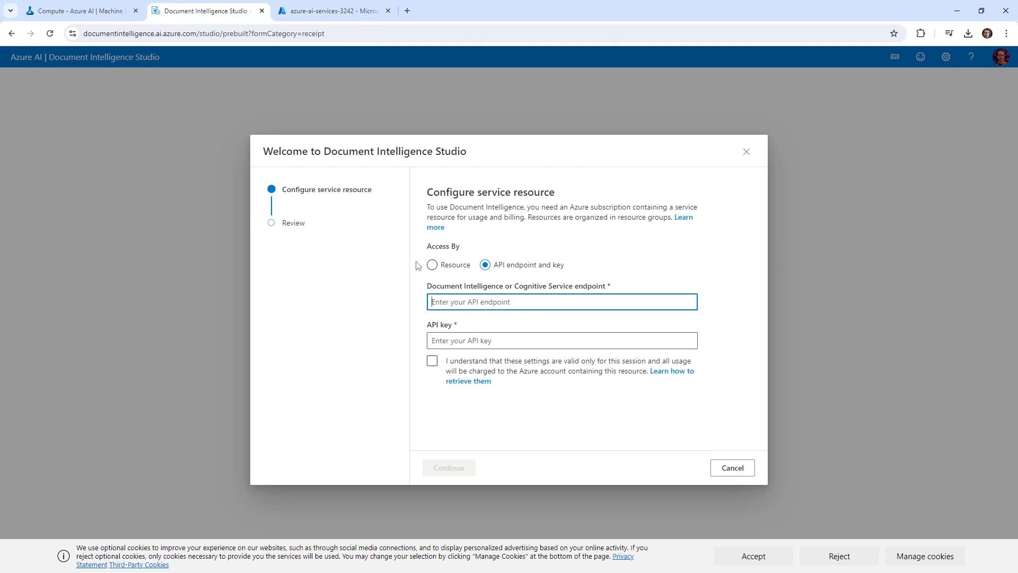
click(457, 344)
key(ctrl+v)
Step: Copy the Document Intelligence endpoint from the Azure portal resource and enter it as the service endpoint in the studio
click(457, 302)
click(334, 10)
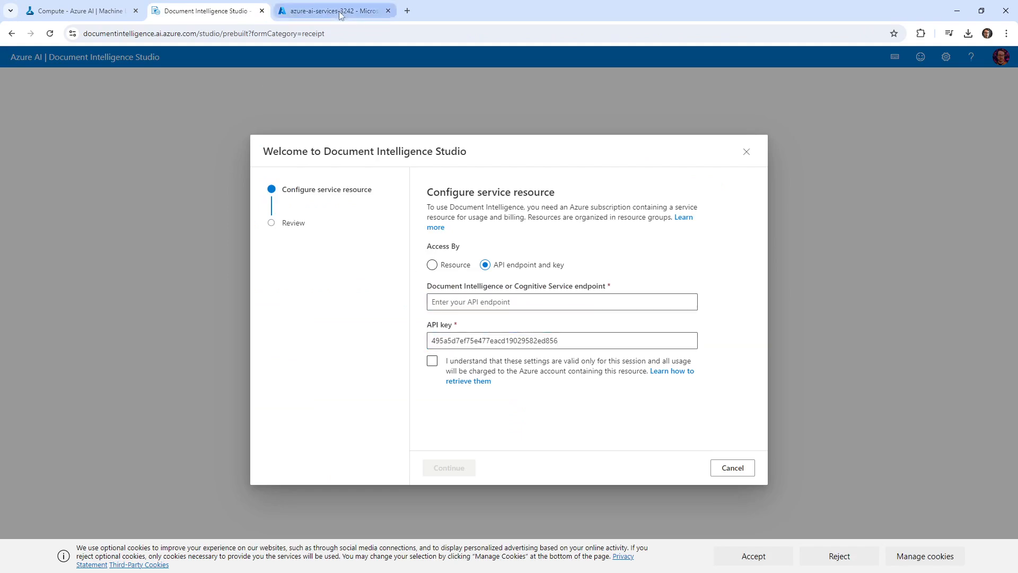
drag(432, 534, 191, 522)
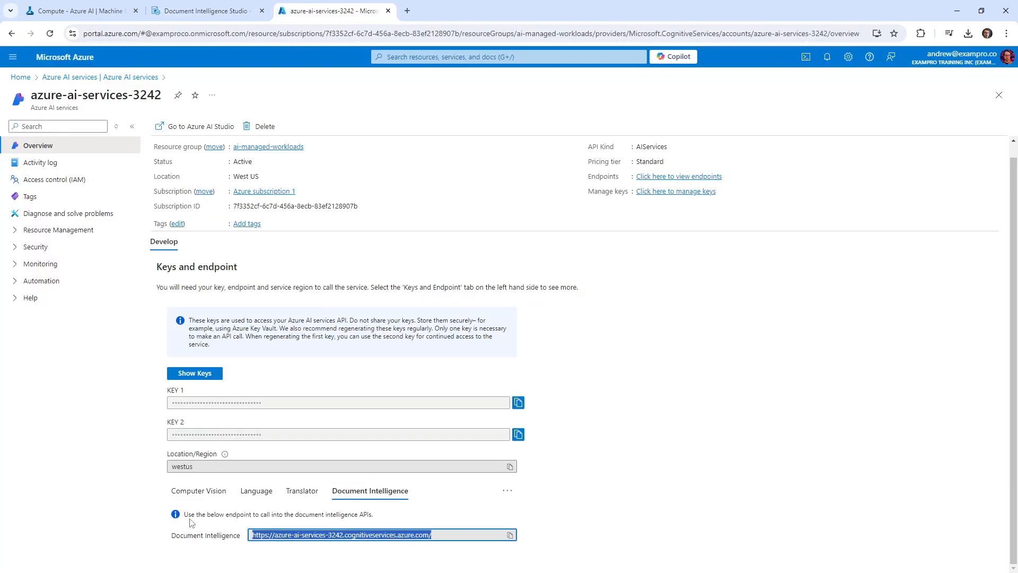
click(207, 11)
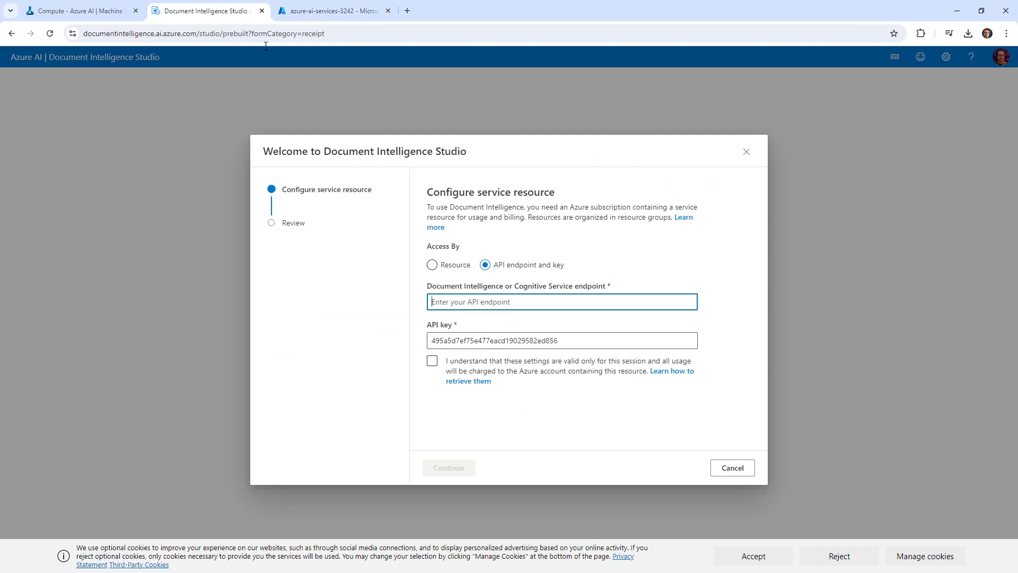
click(445, 343)
key(ctrl+v)
key(ctrl+z)
click(467, 302)
key(ctrl+v)
Step: Acknowledge the session-only settings and account charges, and complete the service resource configuration
click(432, 361)
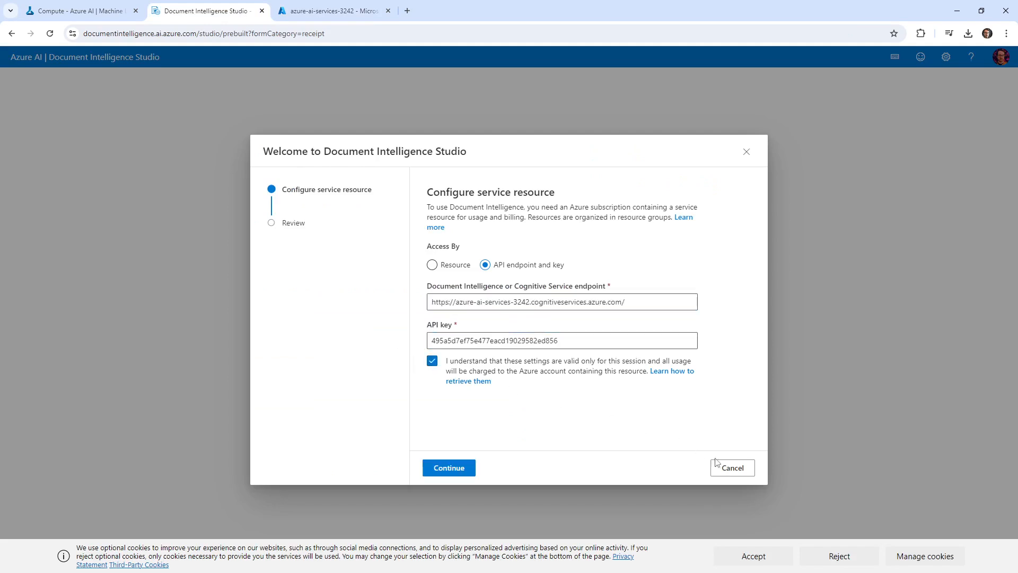
click(436, 469)
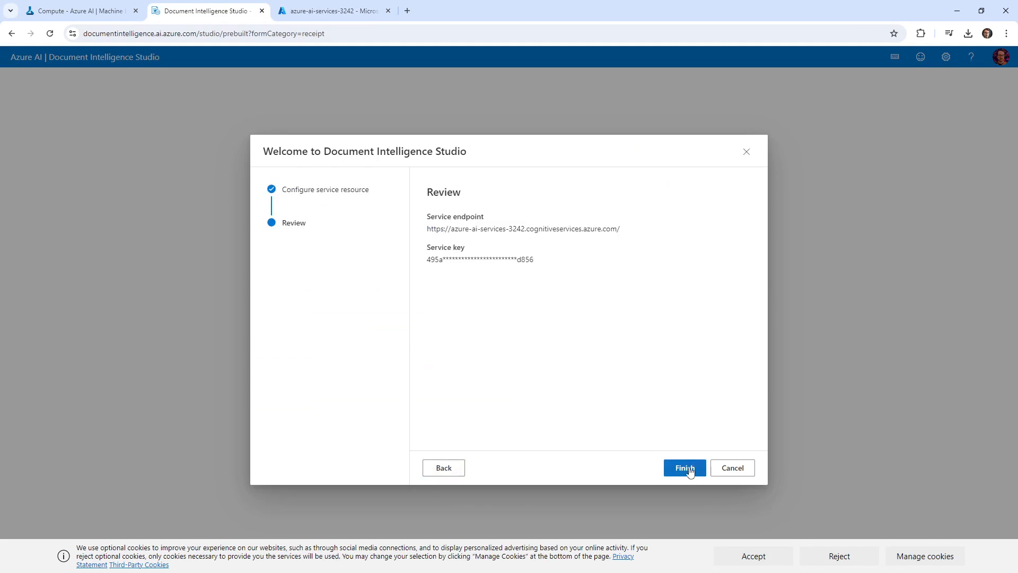
click(686, 469)
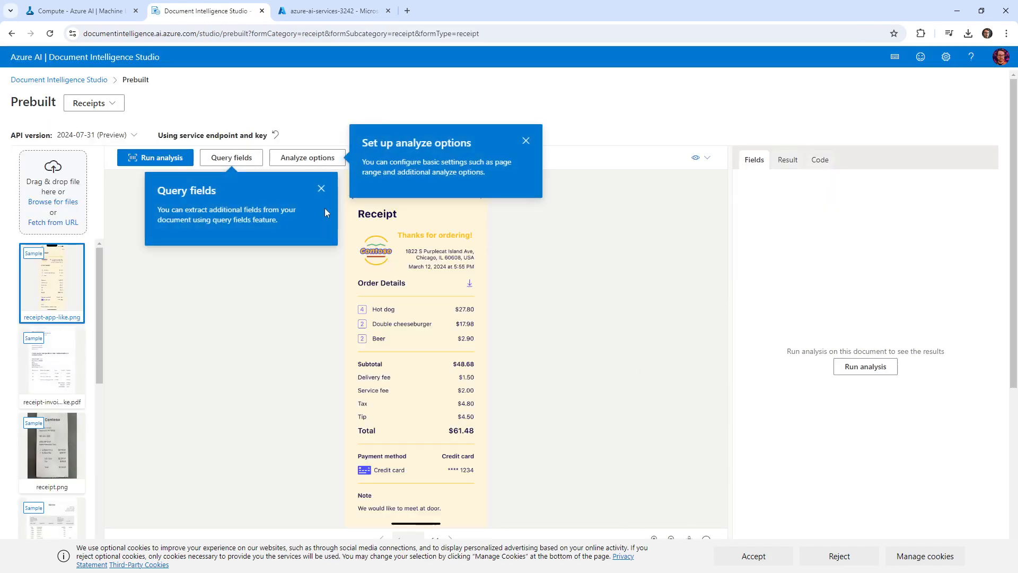
Step: Dismiss the query fields and analyze options tips, and try to run the analysis on the receipt-app-like.png sample
click(322, 190)
click(526, 141)
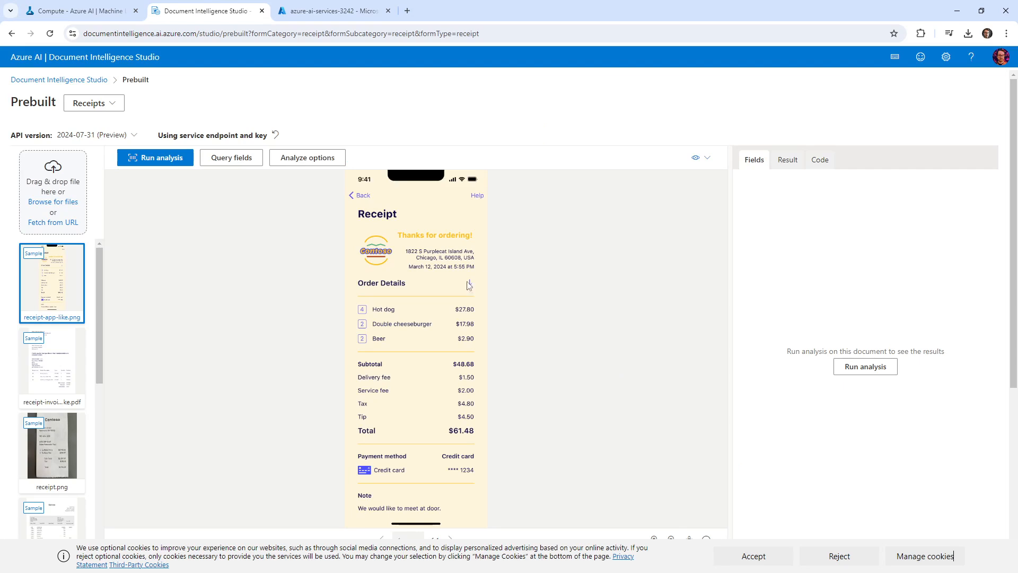
click(169, 159)
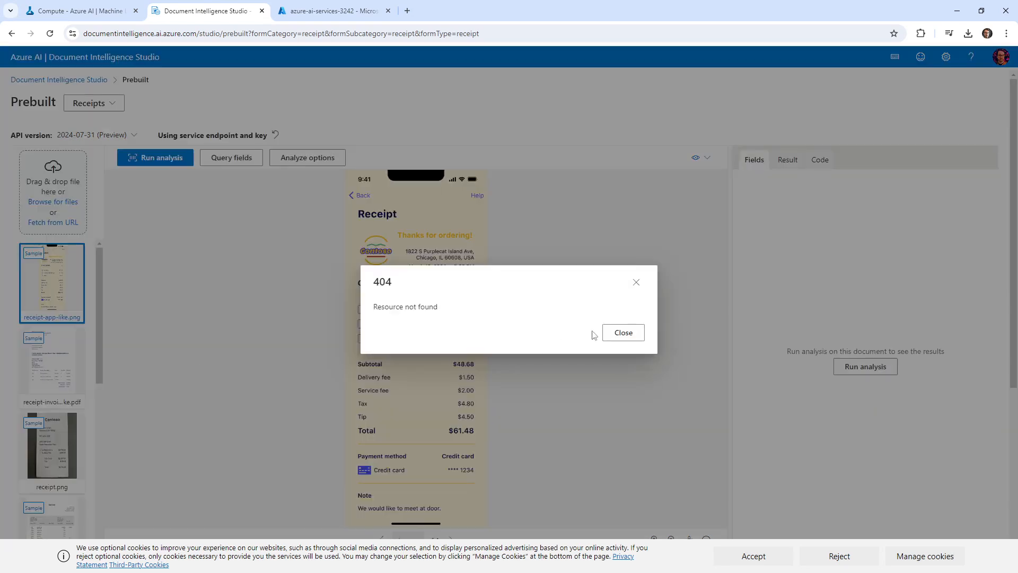
click(630, 334)
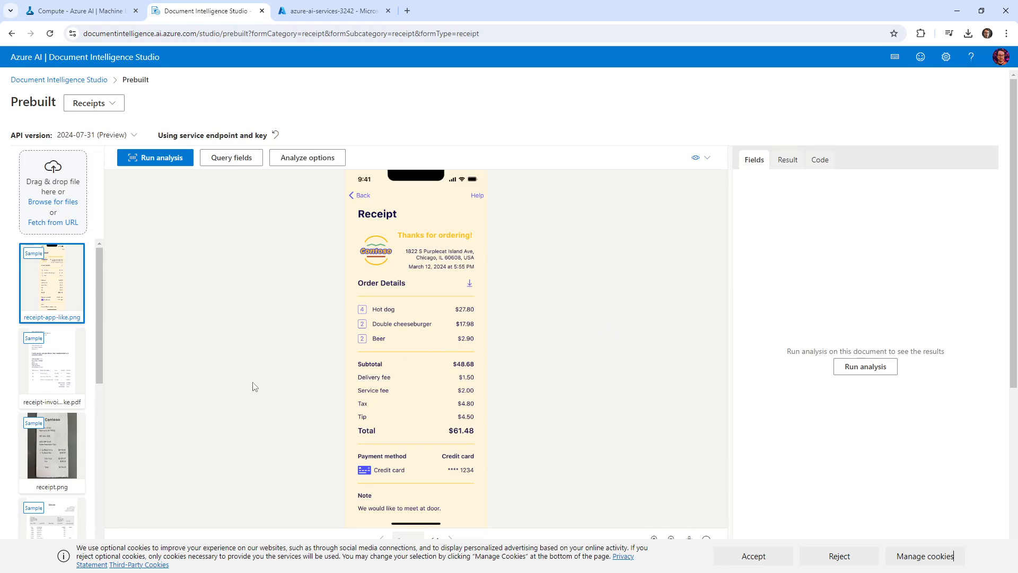
click(170, 158)
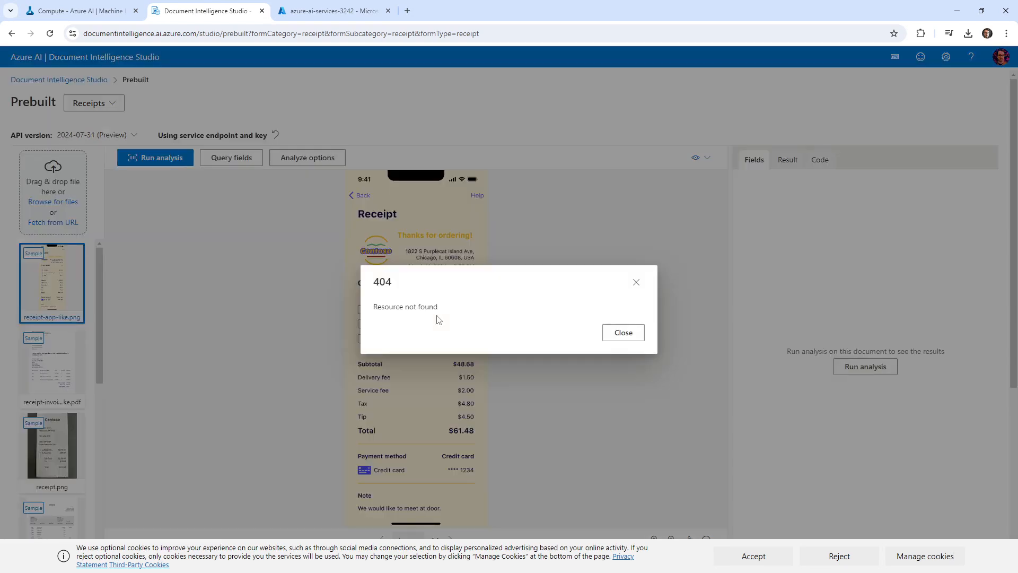
click(611, 338)
Step: Try to run the analysis on the second sample, the invoice-like receipt PDF
click(56, 356)
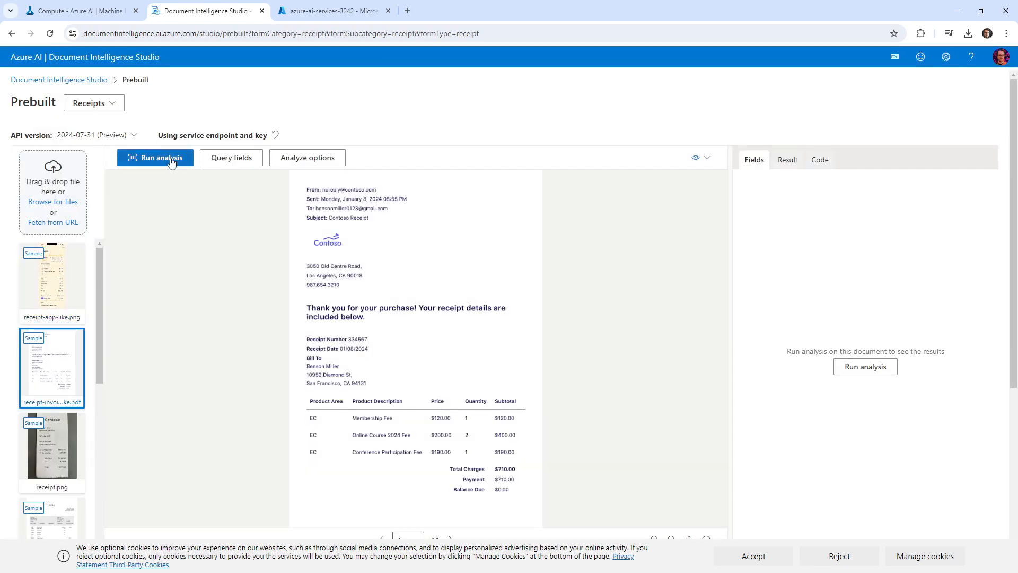
click(168, 160)
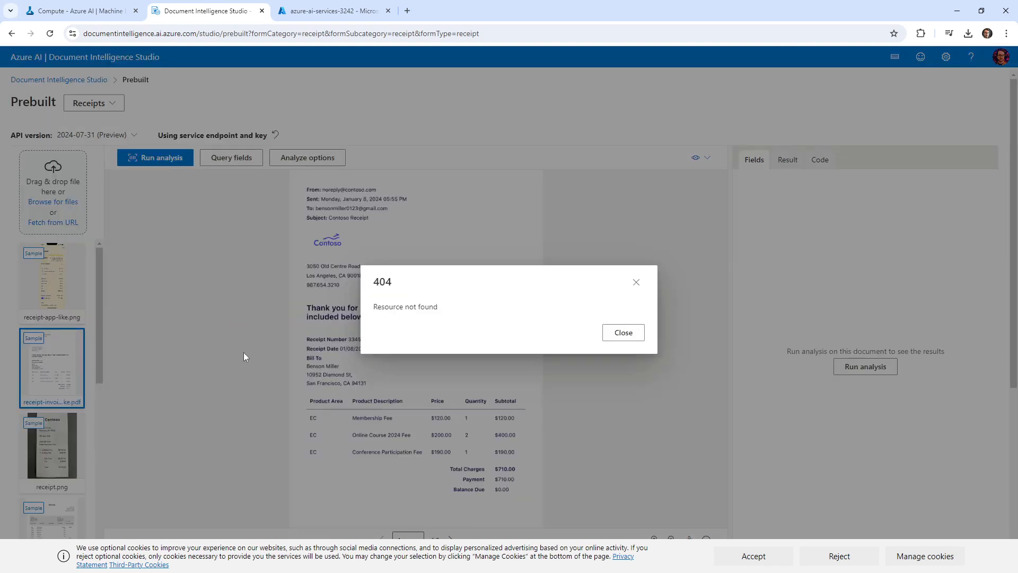
Step: Dismiss the failed run, look over the analyze options for the invoice-like receipt, and close them unchanged
click(618, 335)
click(297, 158)
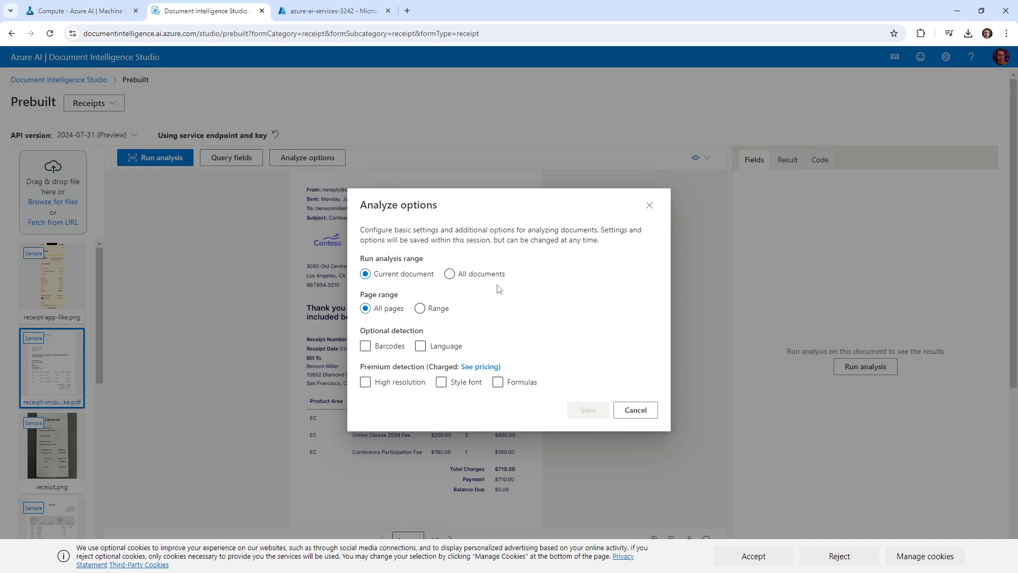
click(651, 205)
Step: Try to run the analysis on the receipt-app-like.png sample again
click(58, 271)
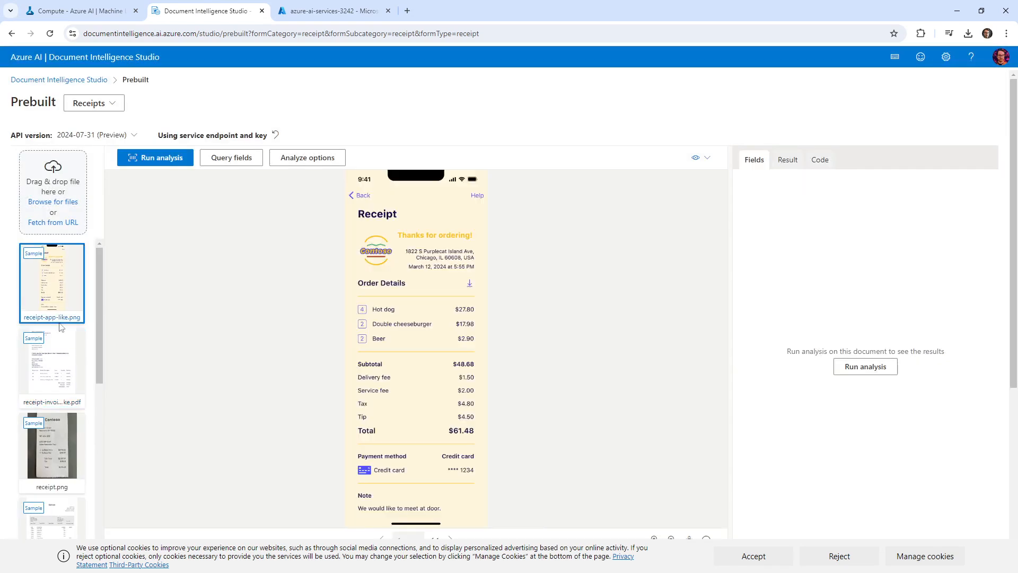
click(54, 365)
click(57, 290)
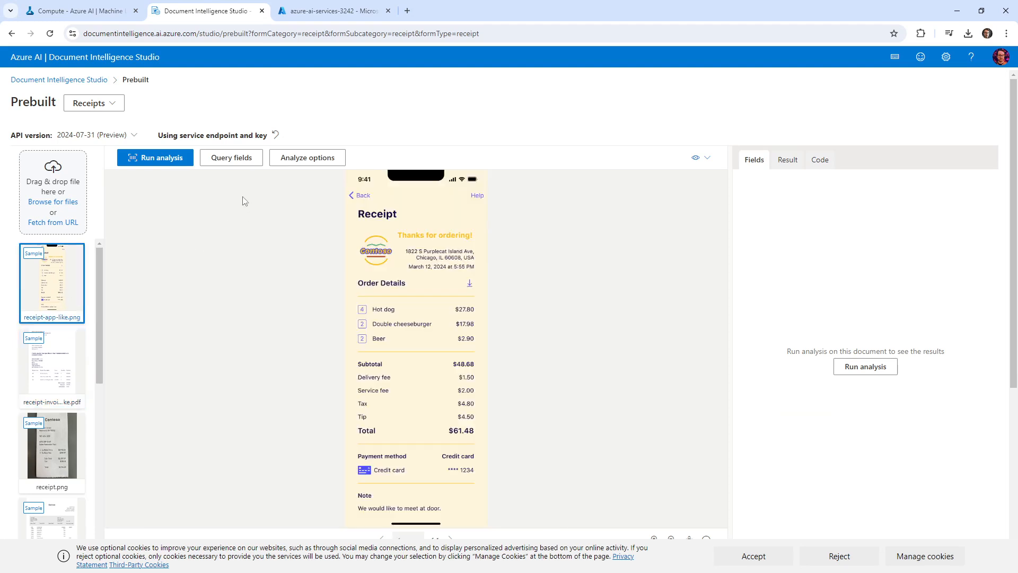
click(178, 164)
click(635, 283)
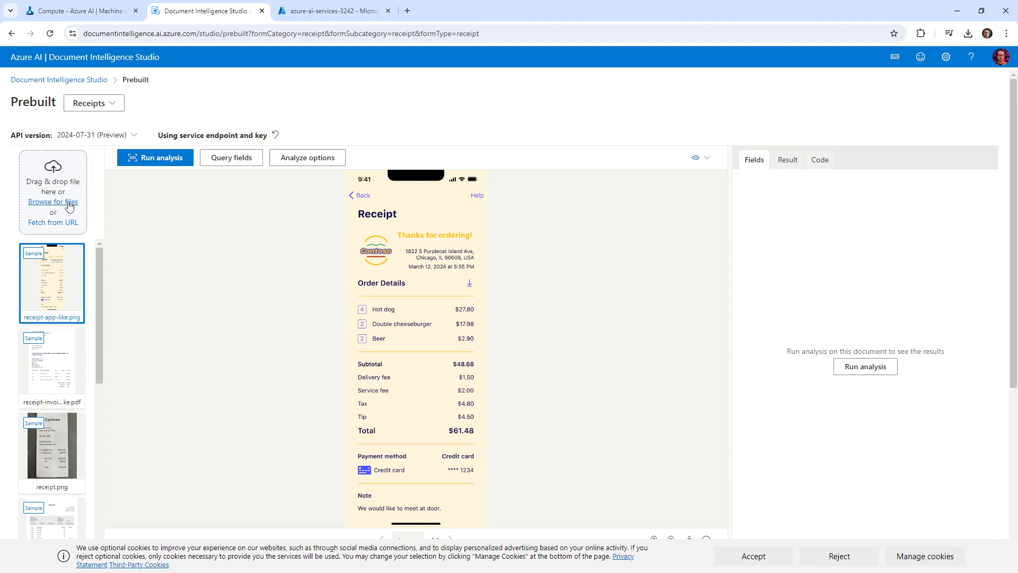
Step: Open the form-recognizer folder of the ExamProCo/Azure-Examples repository on GitHub in a new browser tab
click(407, 11)
text(github)
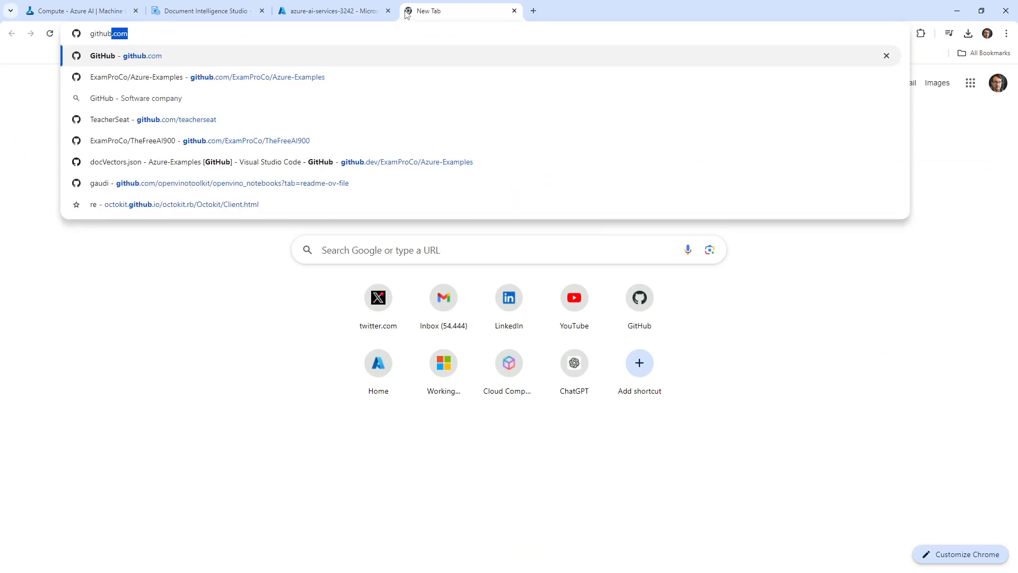
text(.com/)
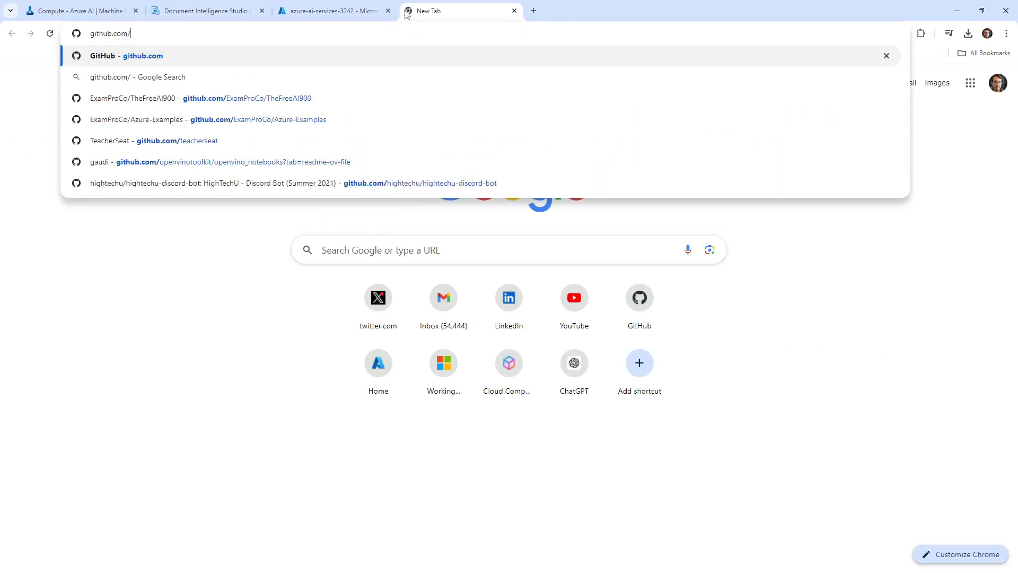
text(ExamProCo/TheFreeA)
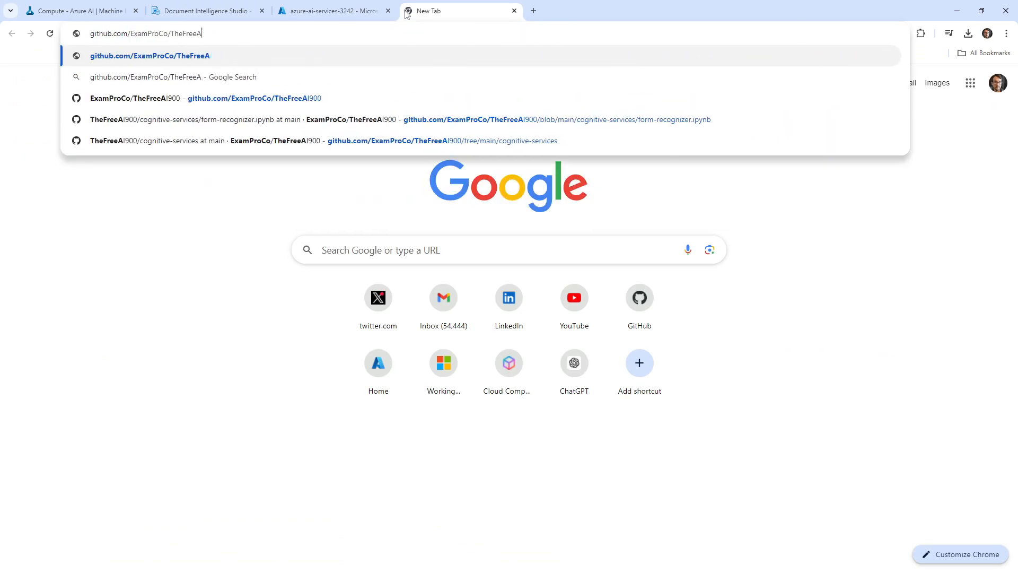
key(ctrl+BackSpace)
text(A)
key(Return)
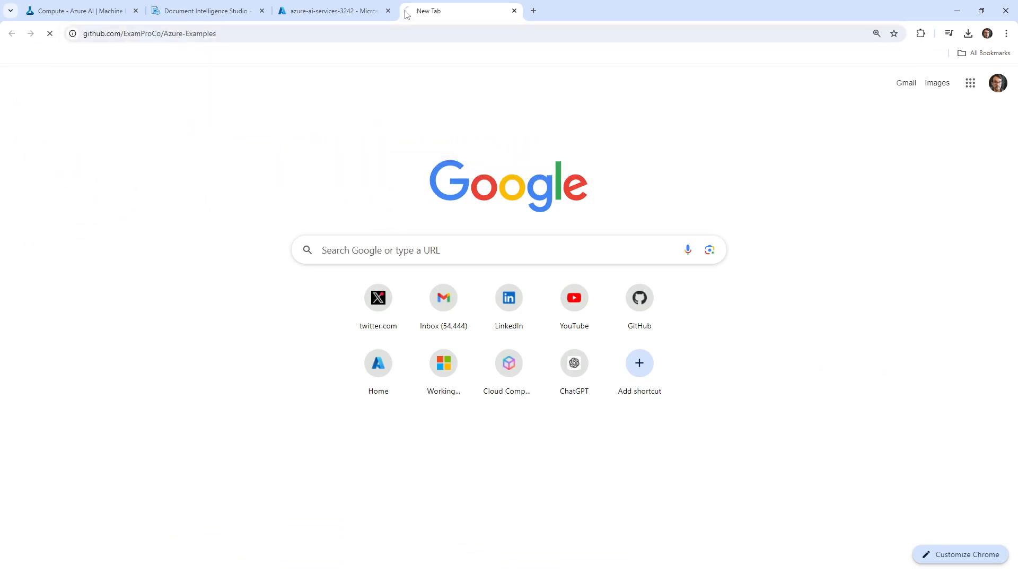
click(242, 283)
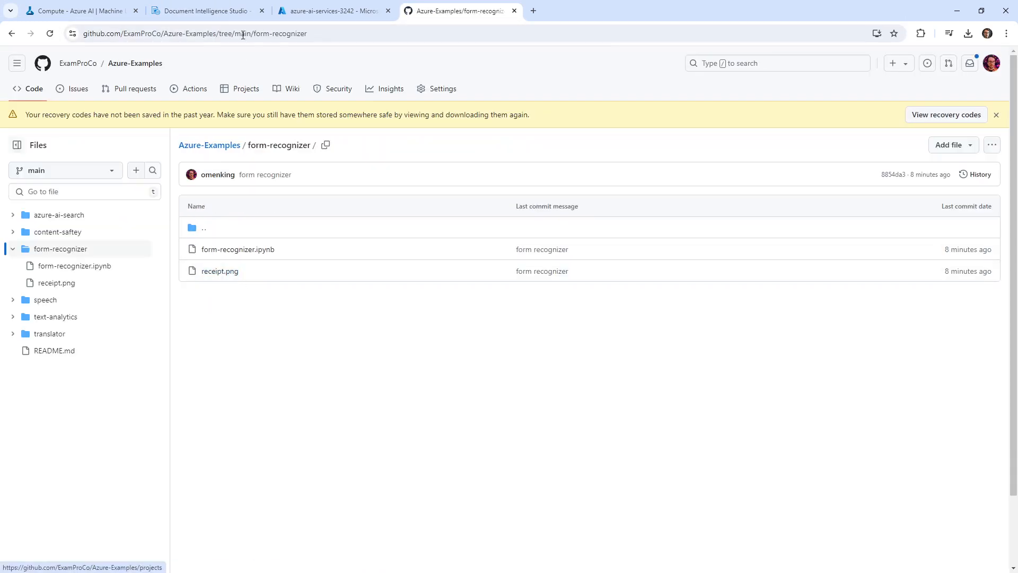
Step: Return to Document Intelligence Studio and try to upload receipt.png to the Receipts samples
click(227, 11)
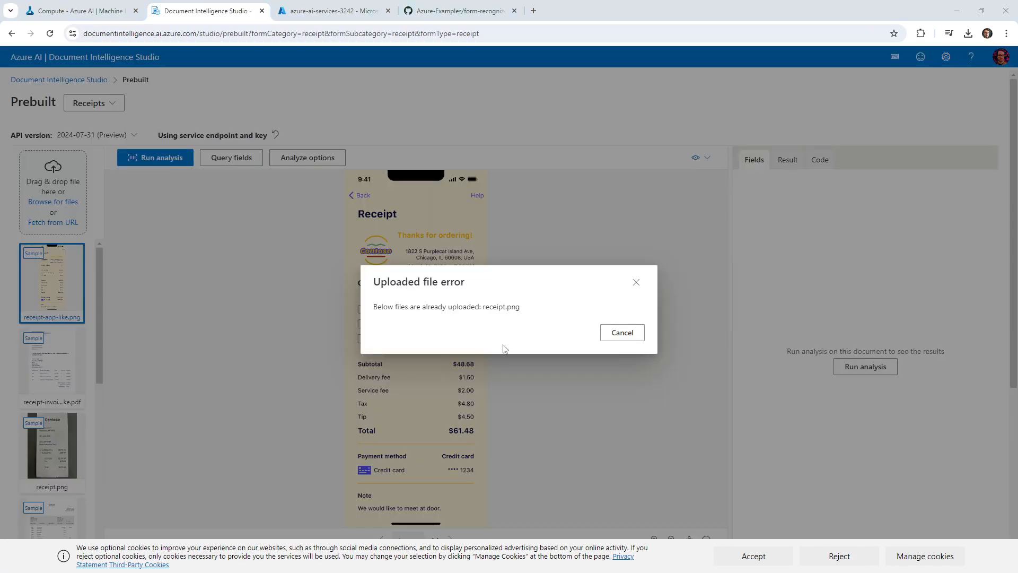
click(623, 334)
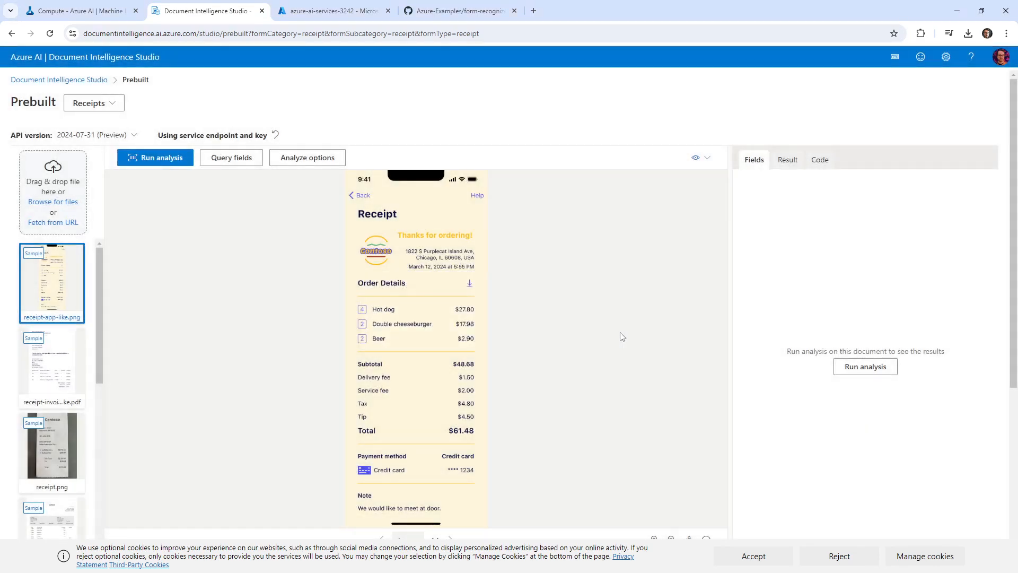
Step: Reset the endpoint and key connection, and set Azure subscription 1 for access by resource
click(275, 135)
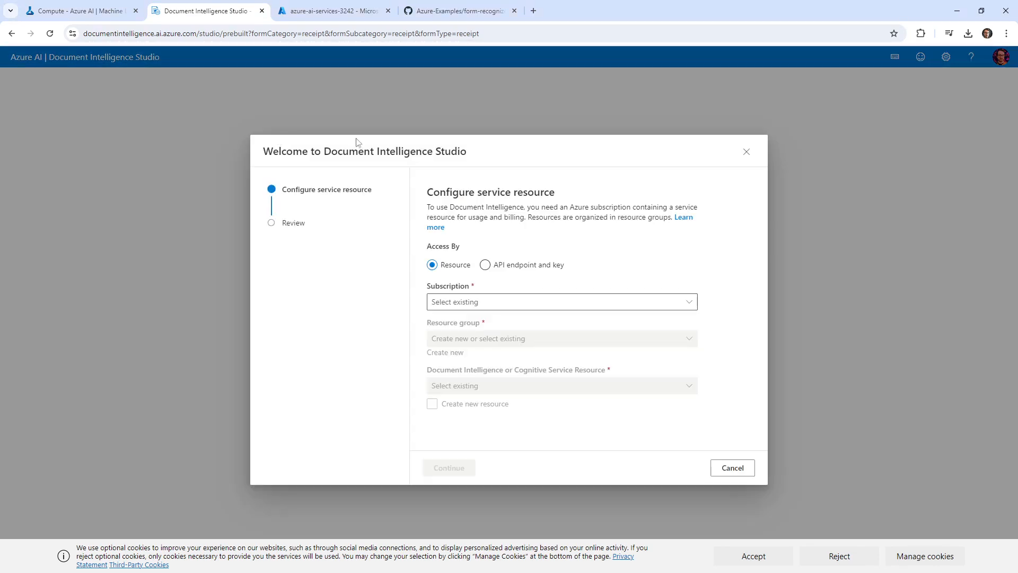
click(440, 301)
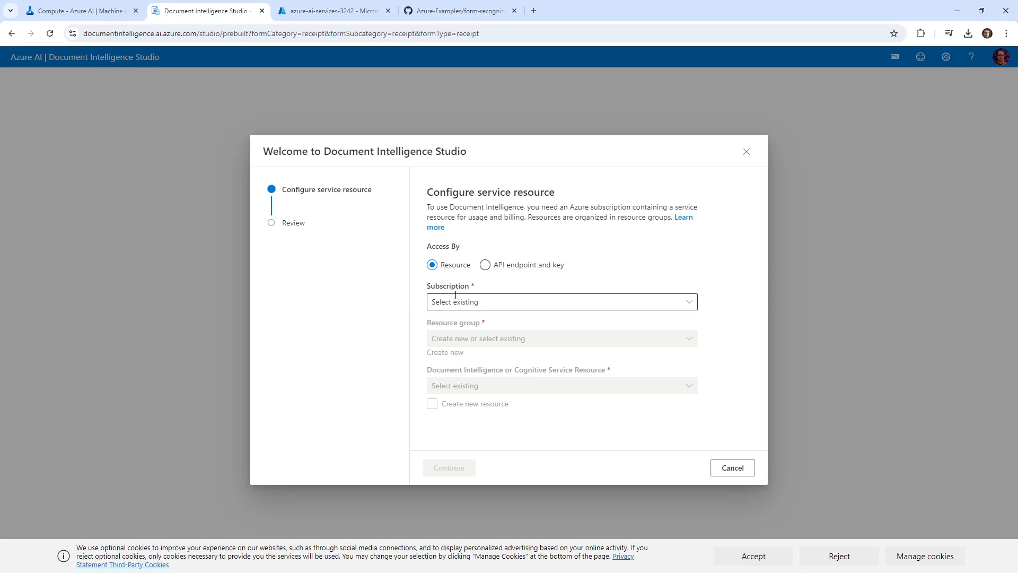
click(478, 323)
click(495, 333)
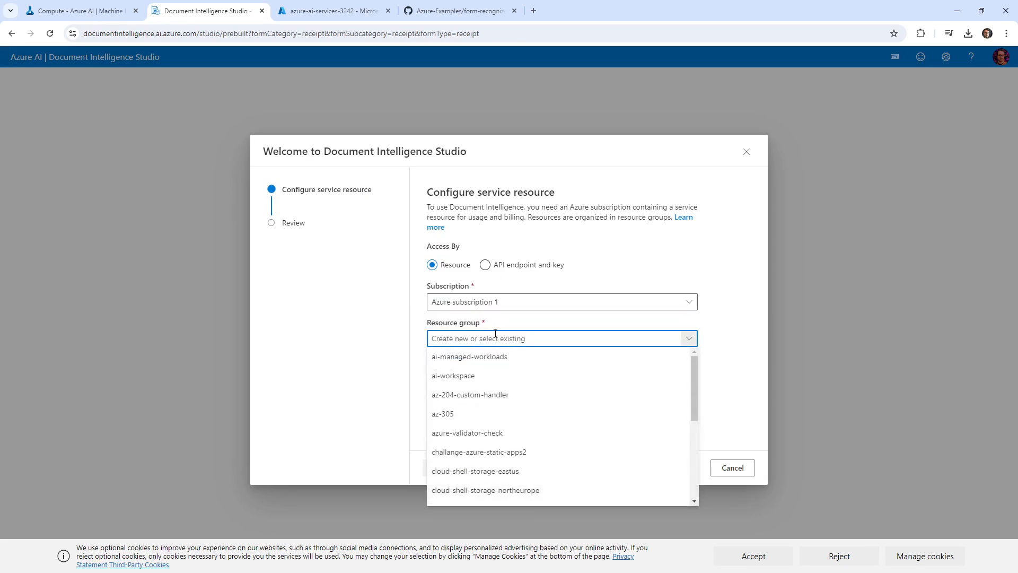
click(518, 282)
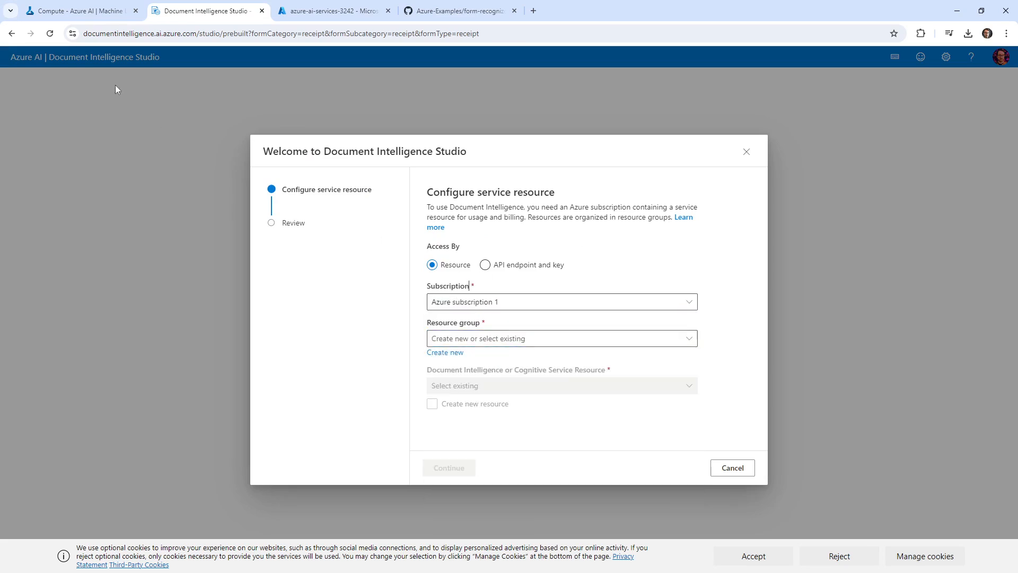
Step: Check which resource group the azure-ai-services-3242 resource belongs to in the Azure portal
click(94, 14)
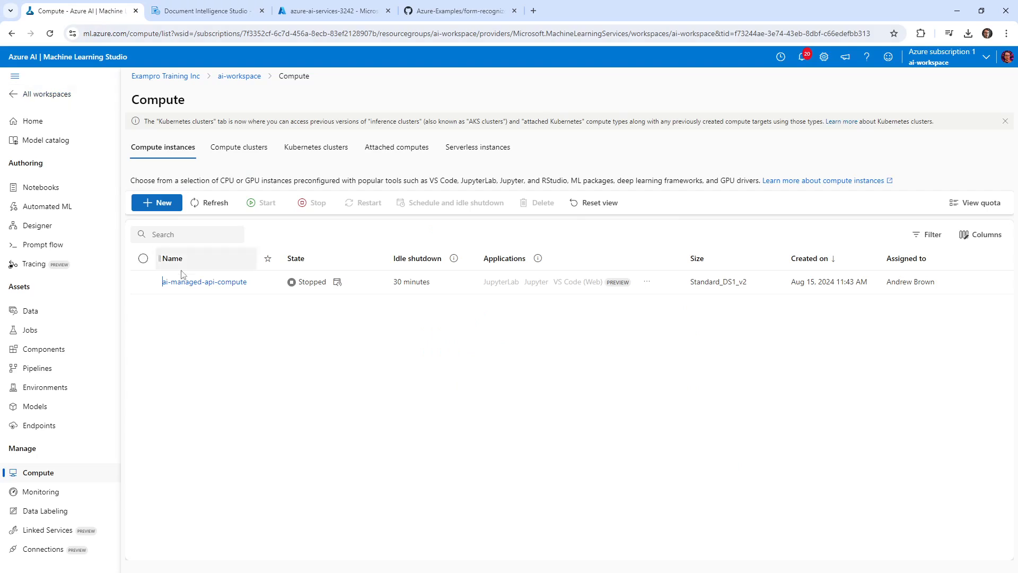
click(218, 284)
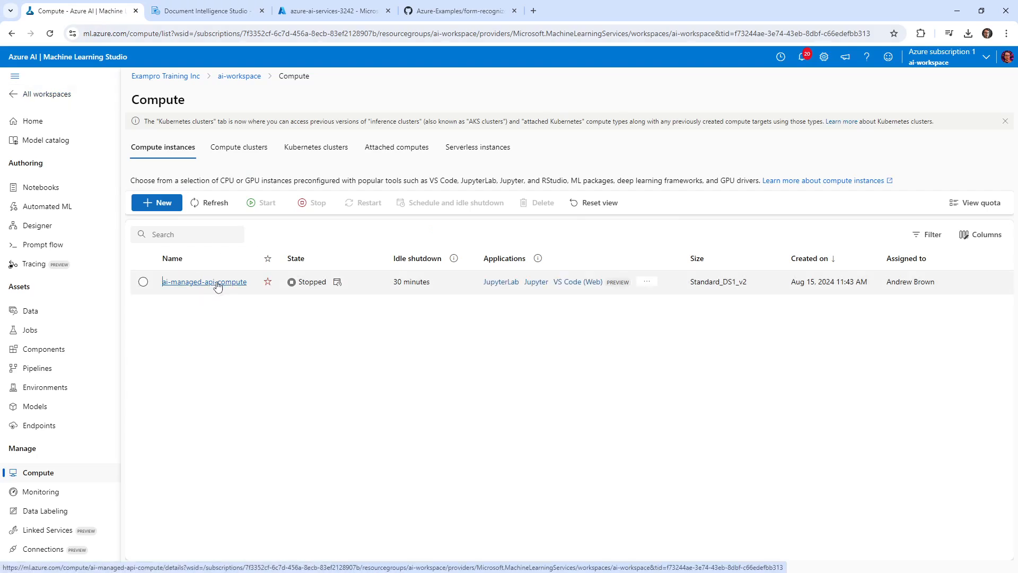
click(360, 18)
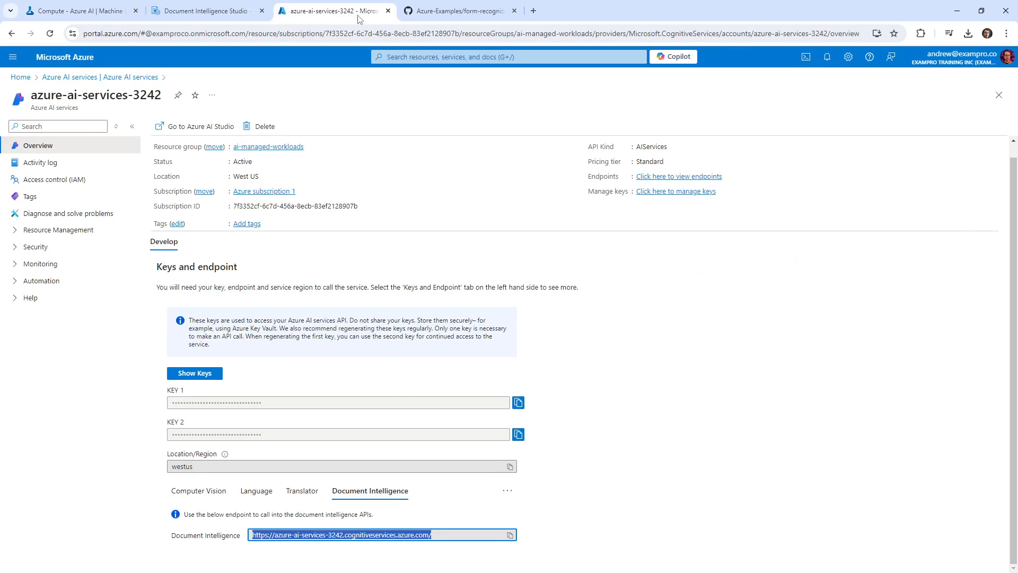
drag(359, 18, 234, 16)
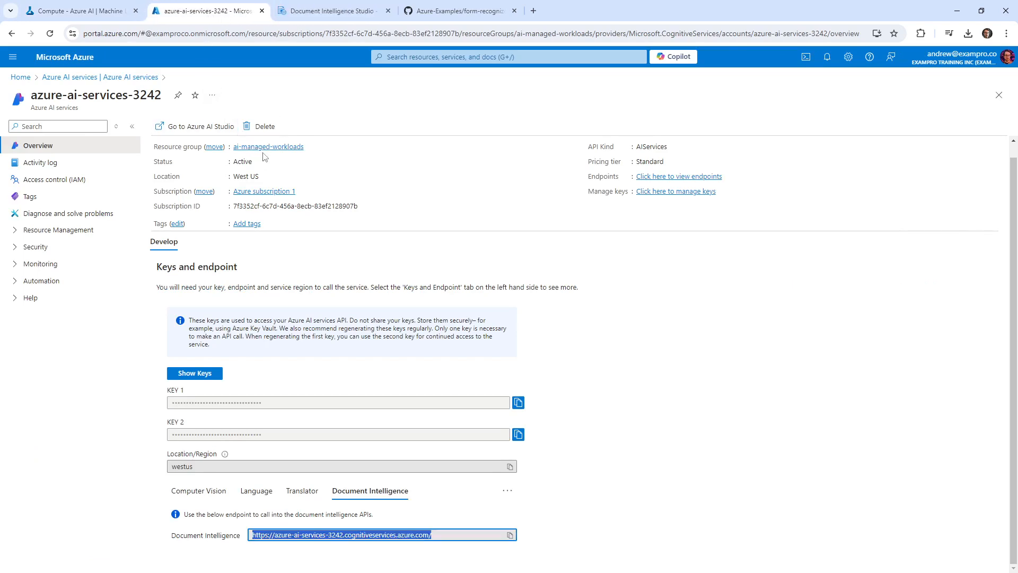
Step: Try the ai-managed-workloads resource group in Document Intelligence Studio, and check the API endpoint and key access option
click(332, 11)
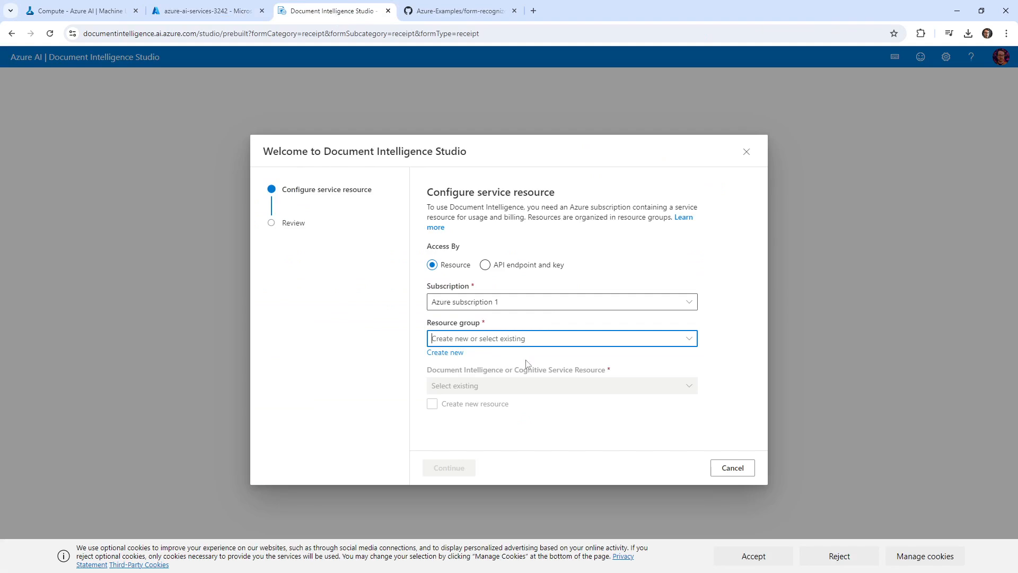
click(557, 302)
click(576, 339)
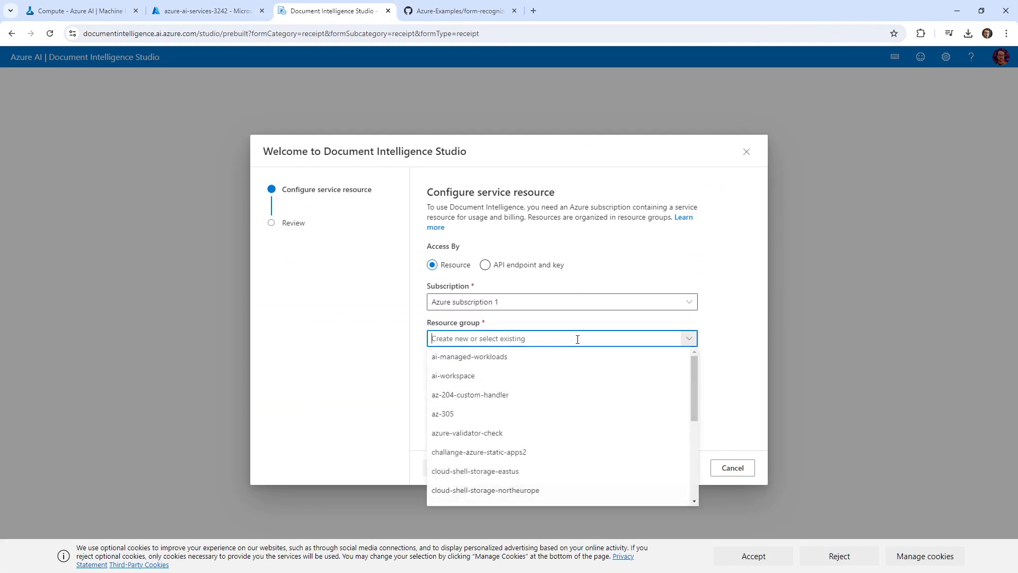
click(520, 359)
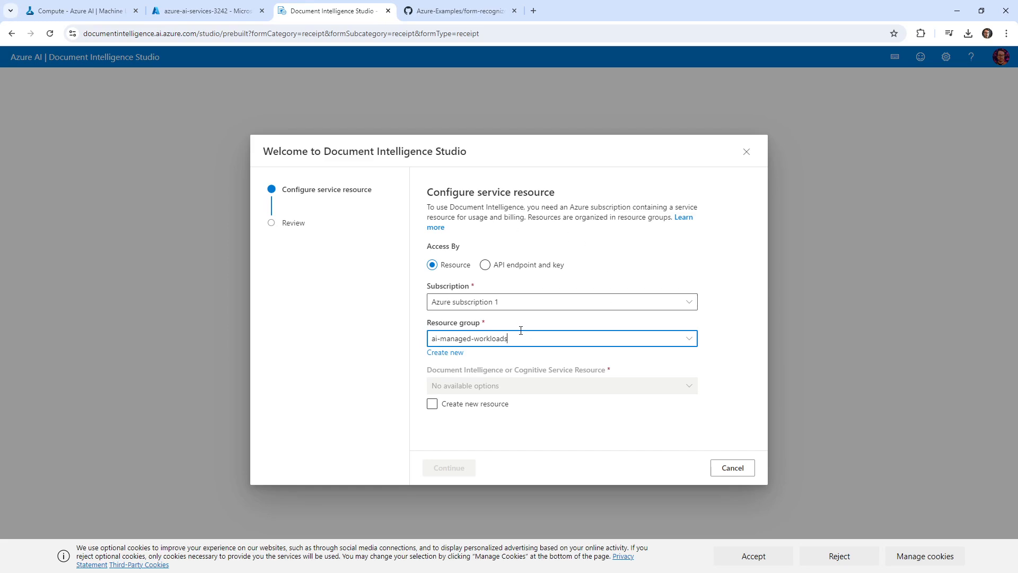
click(485, 265)
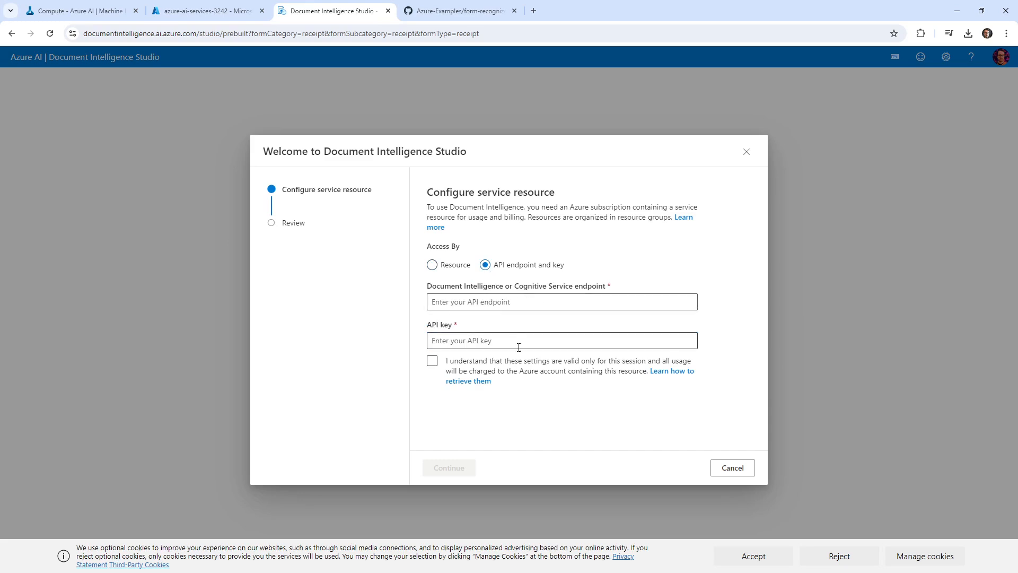
click(451, 269)
Step: Select Azure subscription 1 and add a new resource group named doc-intelligence-studio
click(542, 301)
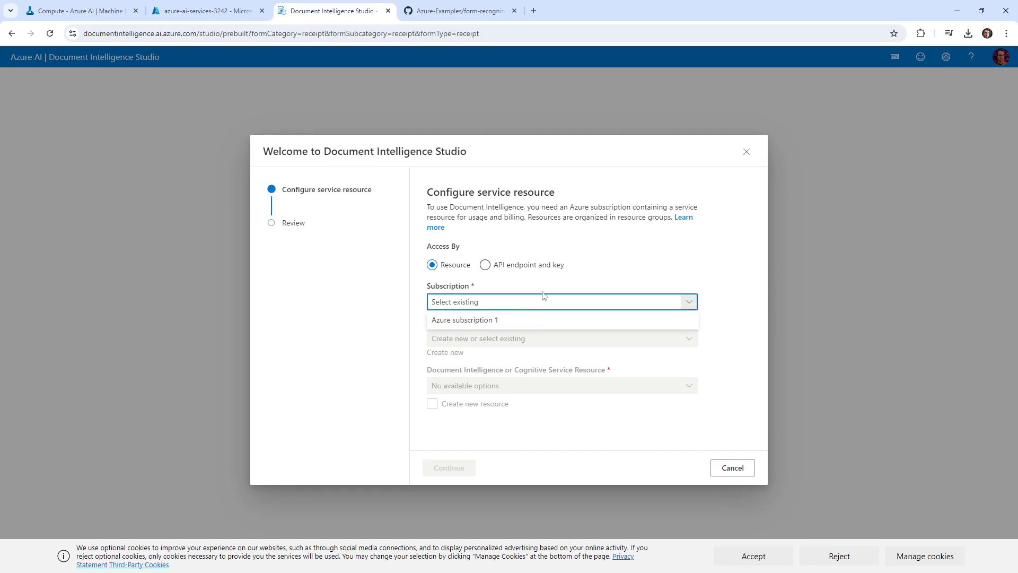
click(543, 323)
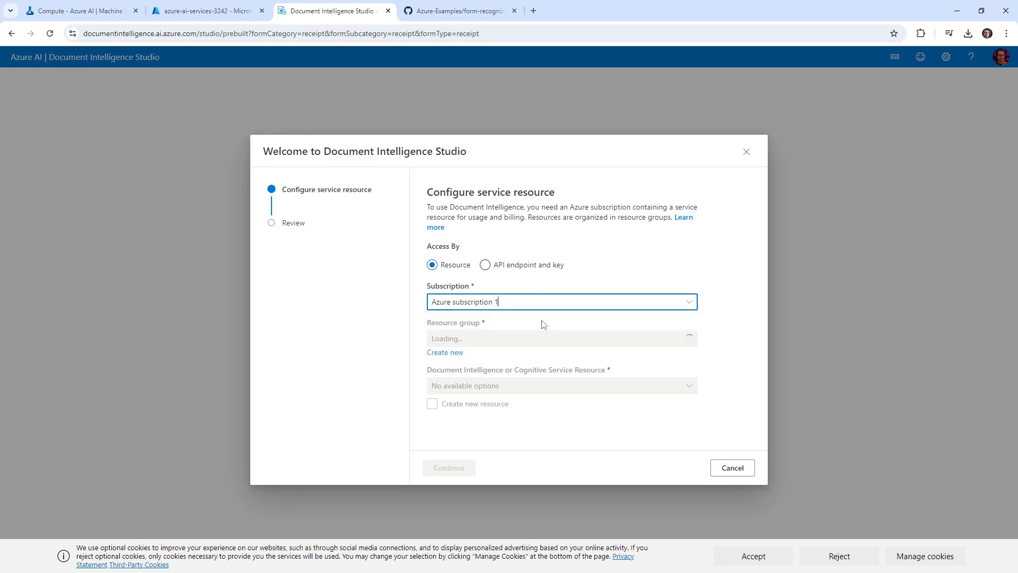
click(454, 353)
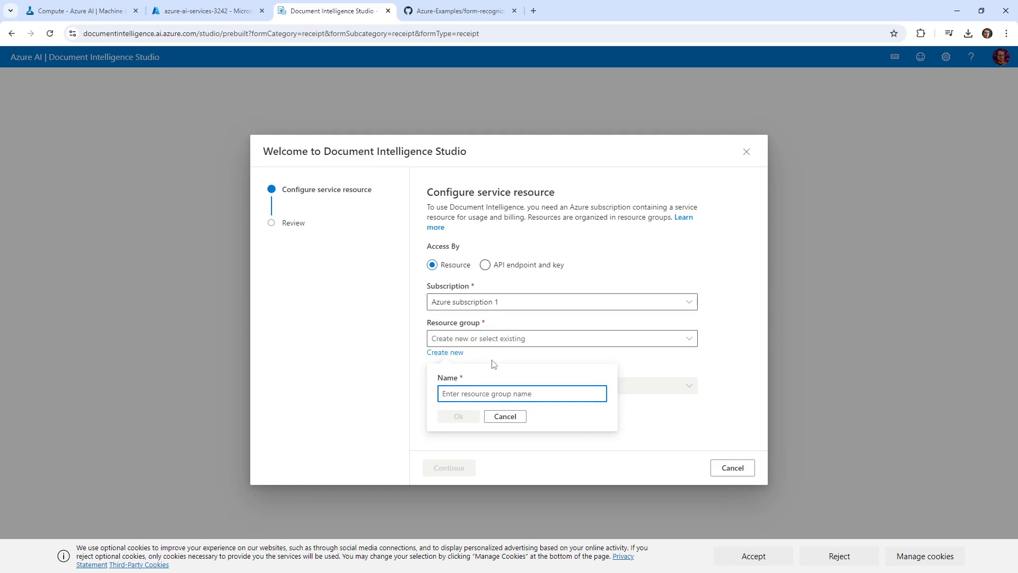
text(doc-intelligence-studio)
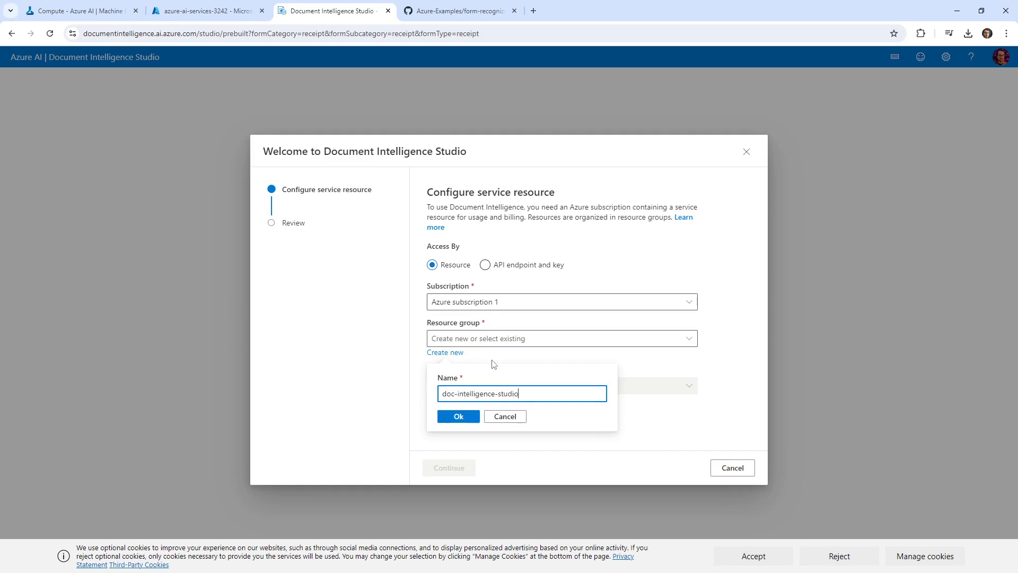
click(456, 422)
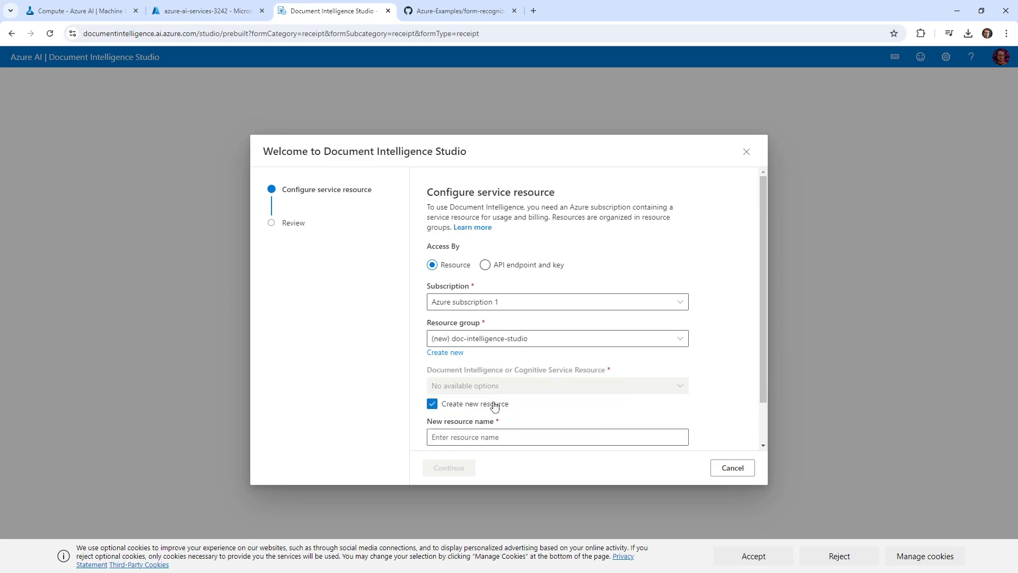
Step: Create the new resource mydocintell-12213 in EASTUS with the S0 Standard pricing tier, and finish the service configuration
scroll(495, 398, down, 1)
click(517, 389)
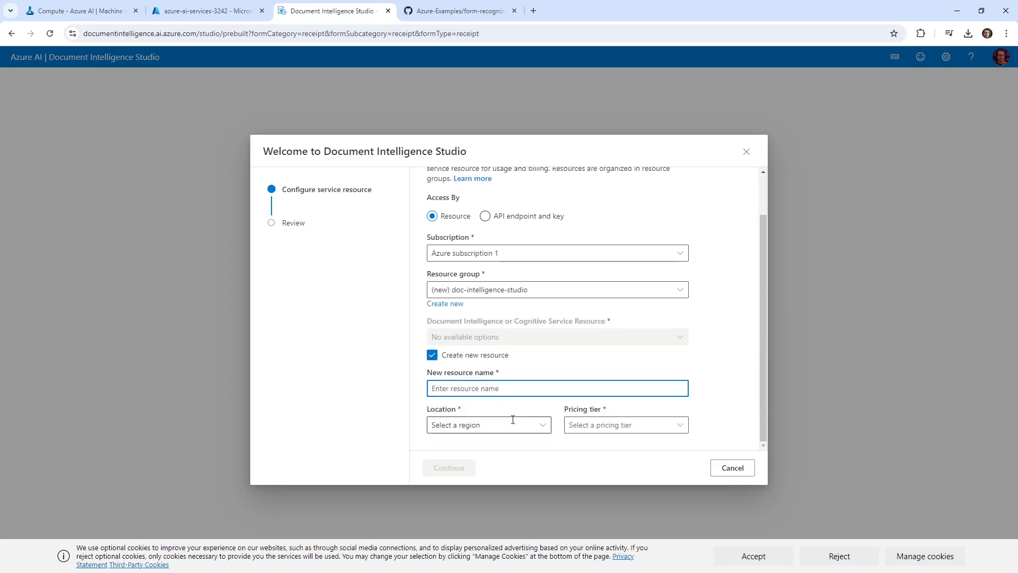
text(mydocintell-12213)
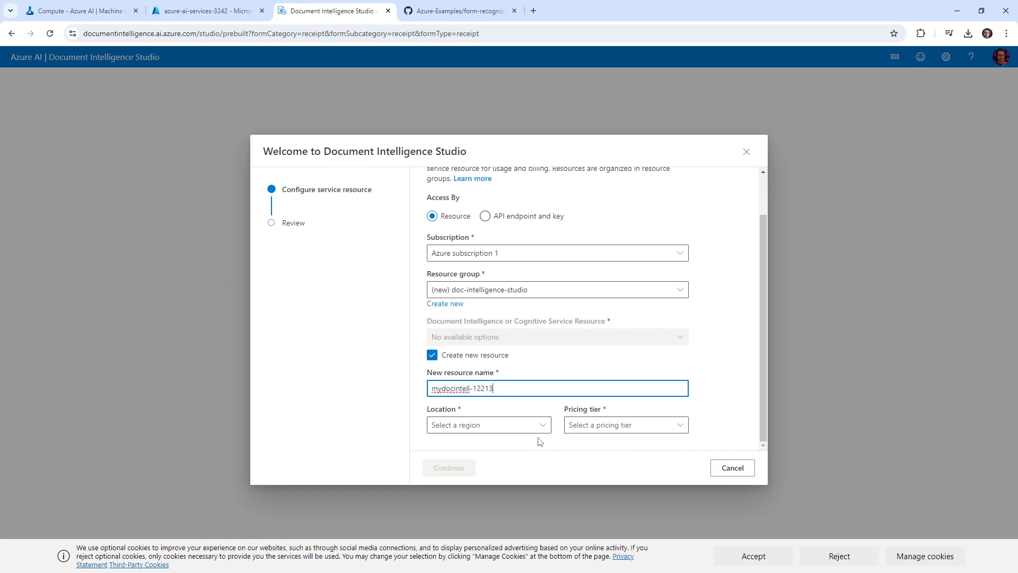
click(541, 426)
click(512, 404)
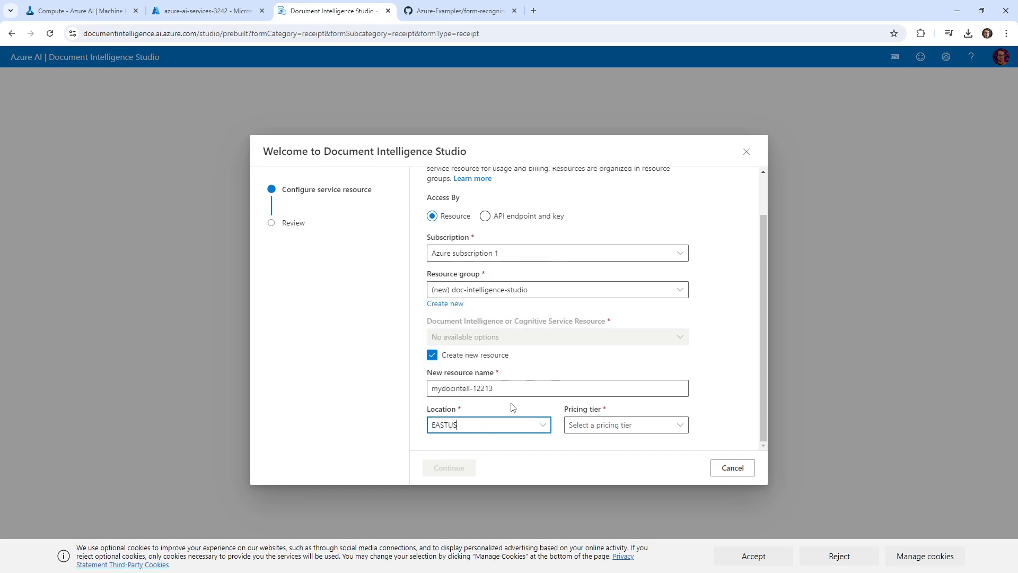
click(623, 425)
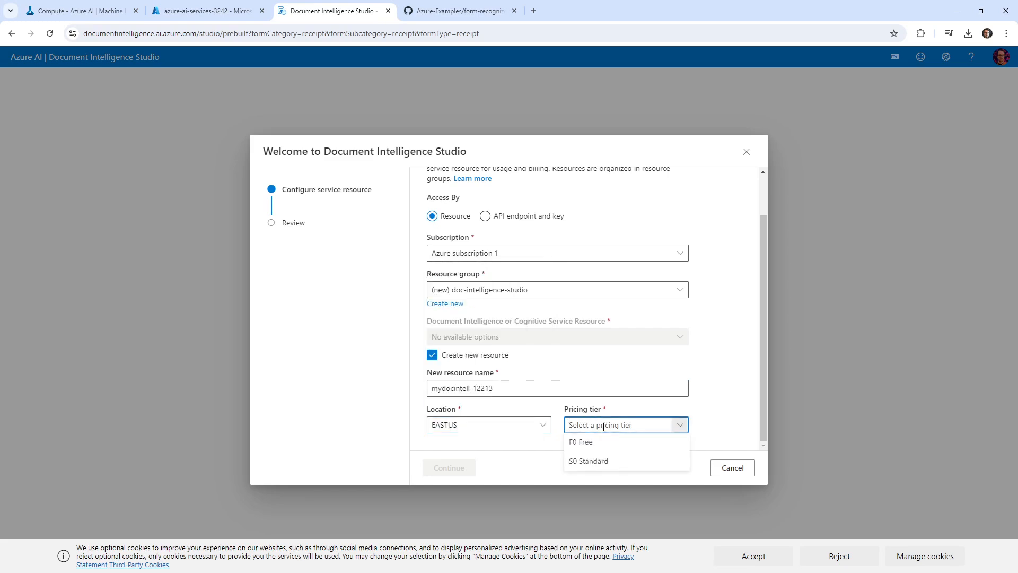
click(615, 463)
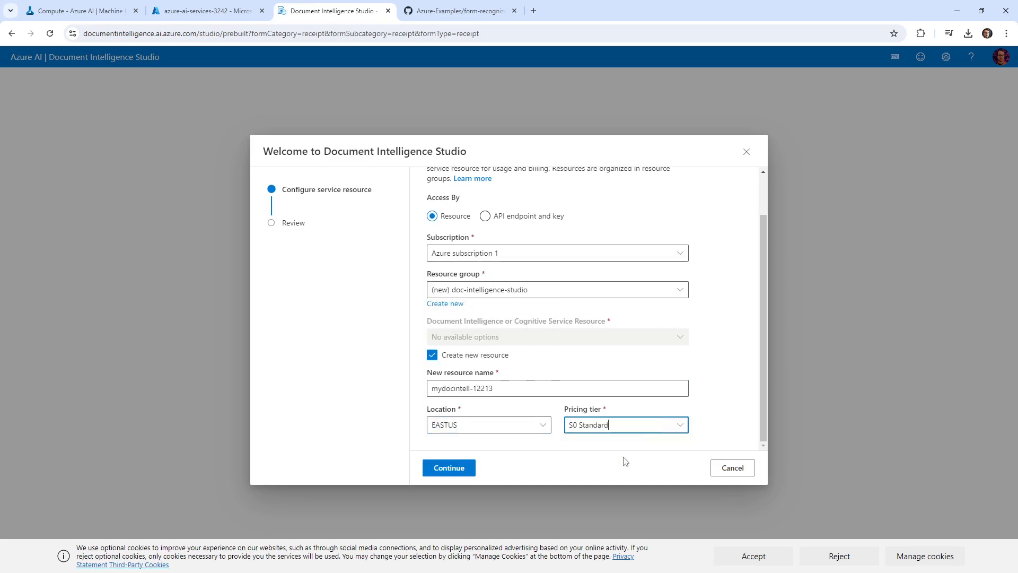
click(449, 468)
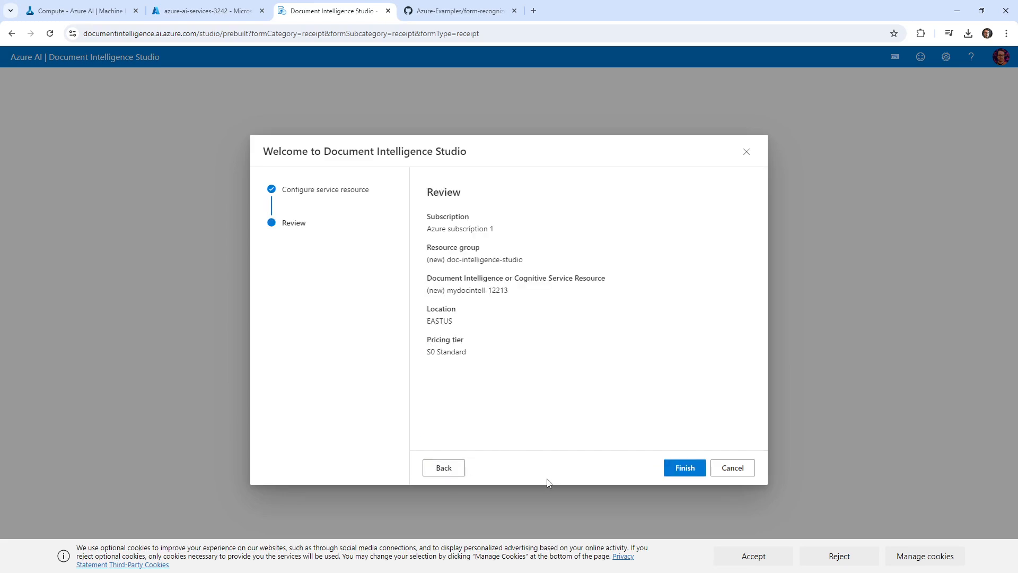
click(686, 468)
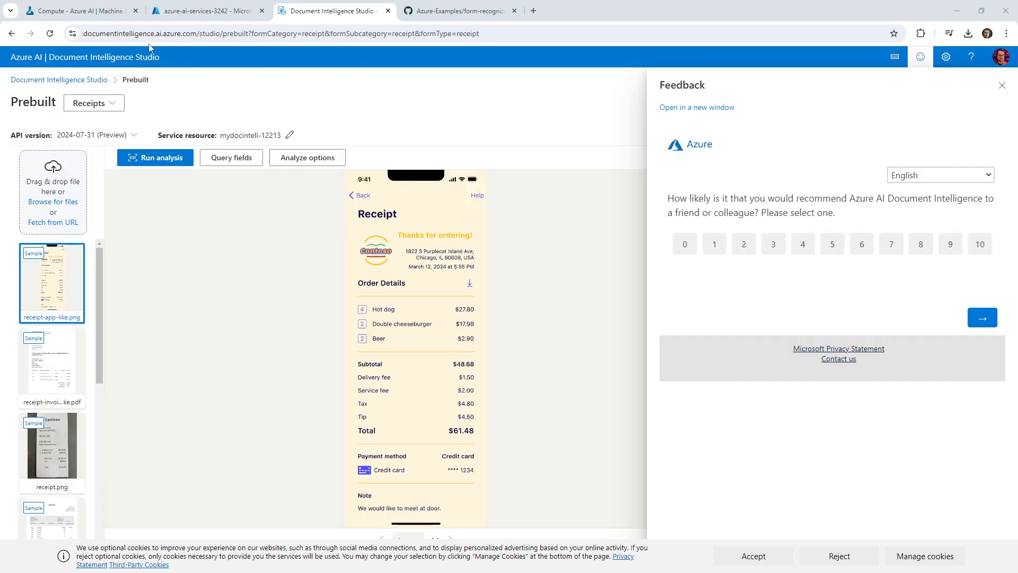
Step: Switch to the Azure portal and open the doc-intelligence-studio resource group to check which resources it contains
click(80, 10)
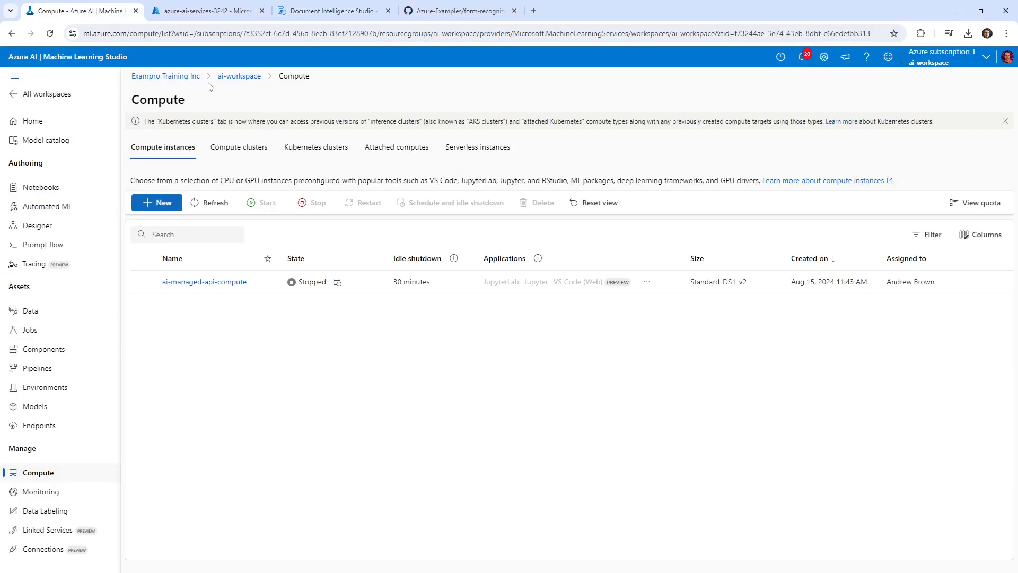
click(207, 10)
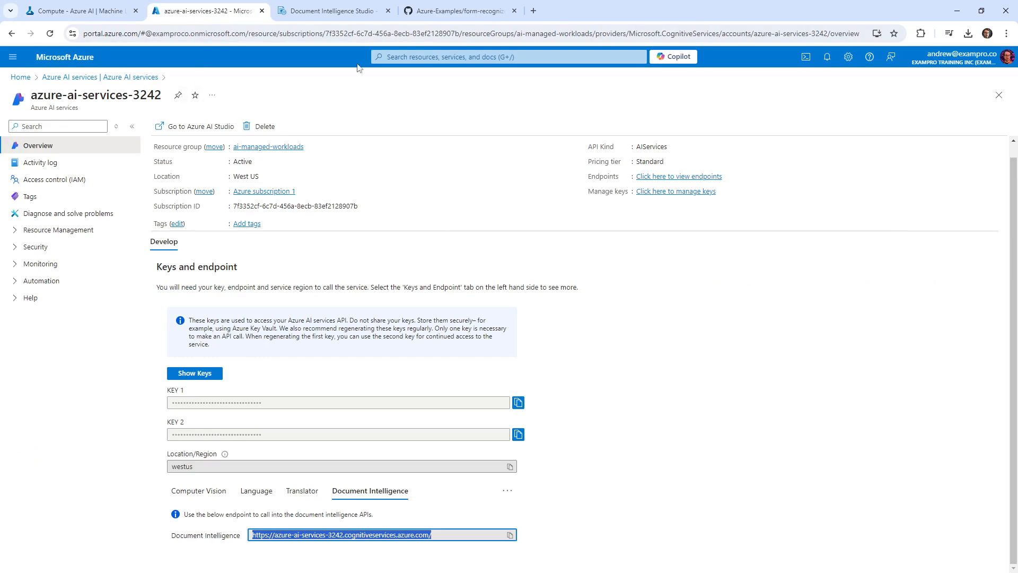
click(443, 56)
text(resource)
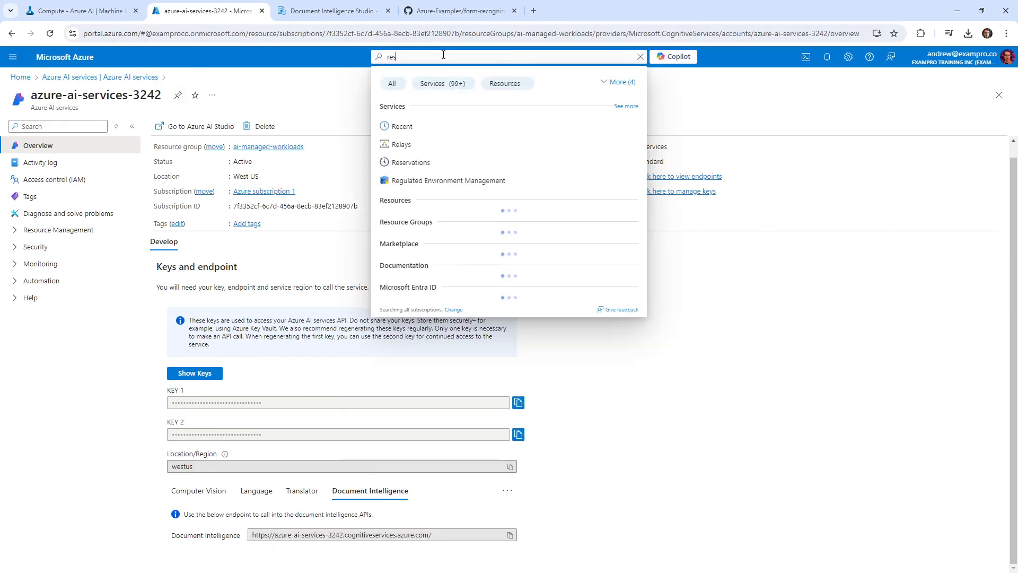
key(Escape)
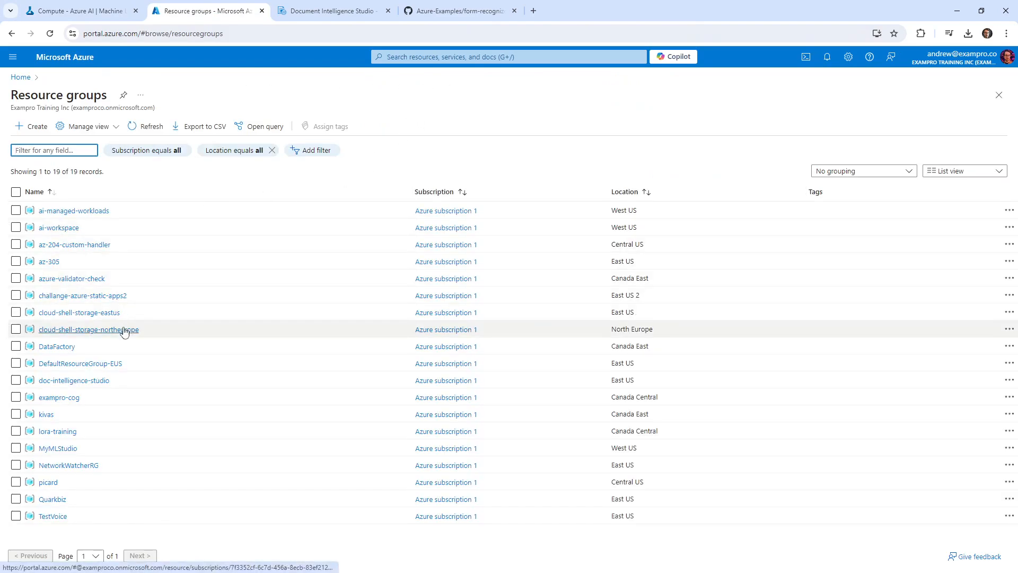
click(102, 380)
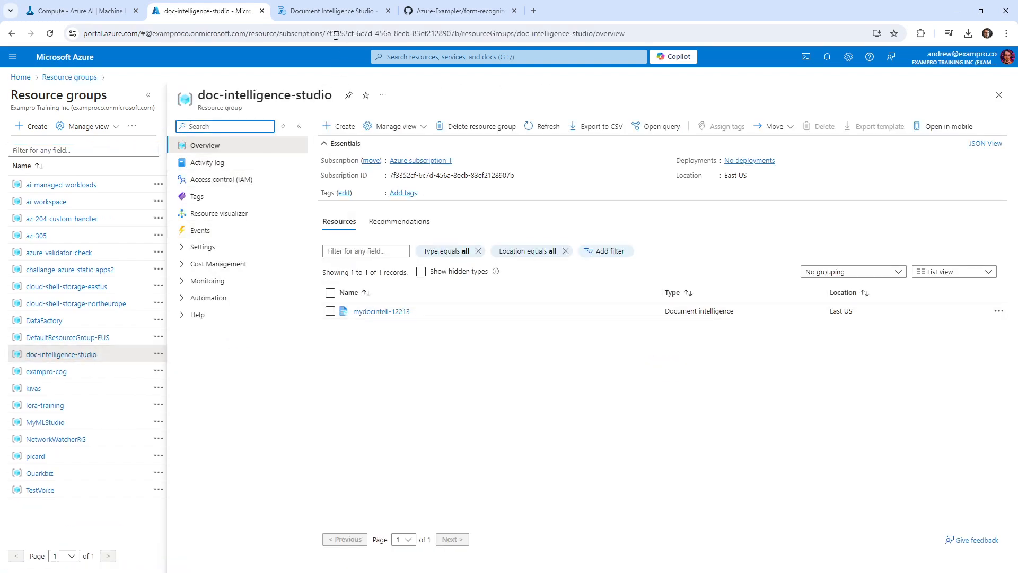
Step: Switch back to Document Intelligence Studio, run the receipt analysis on receipt-app-like.png and dismiss the feedback form
click(334, 11)
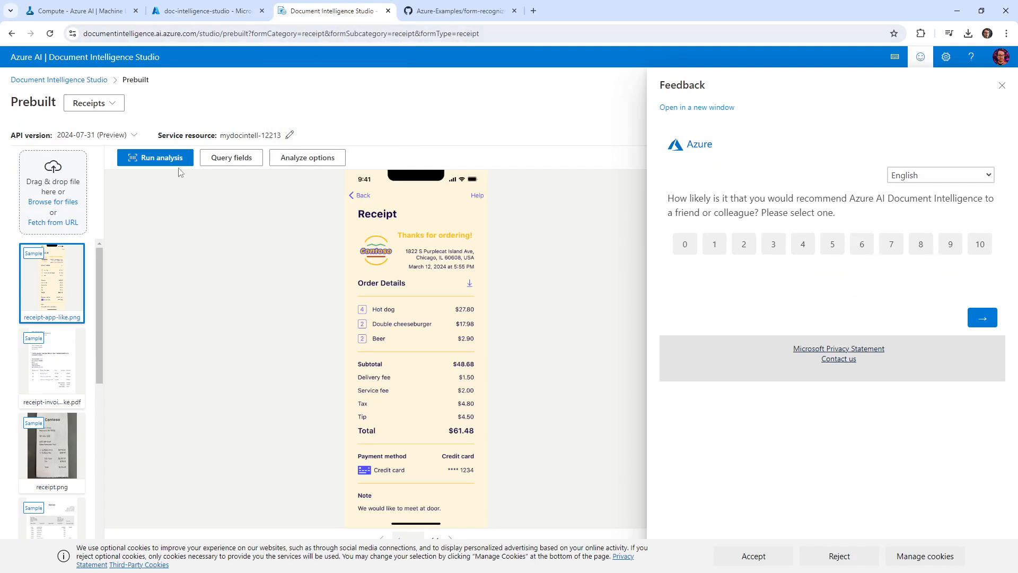
click(161, 159)
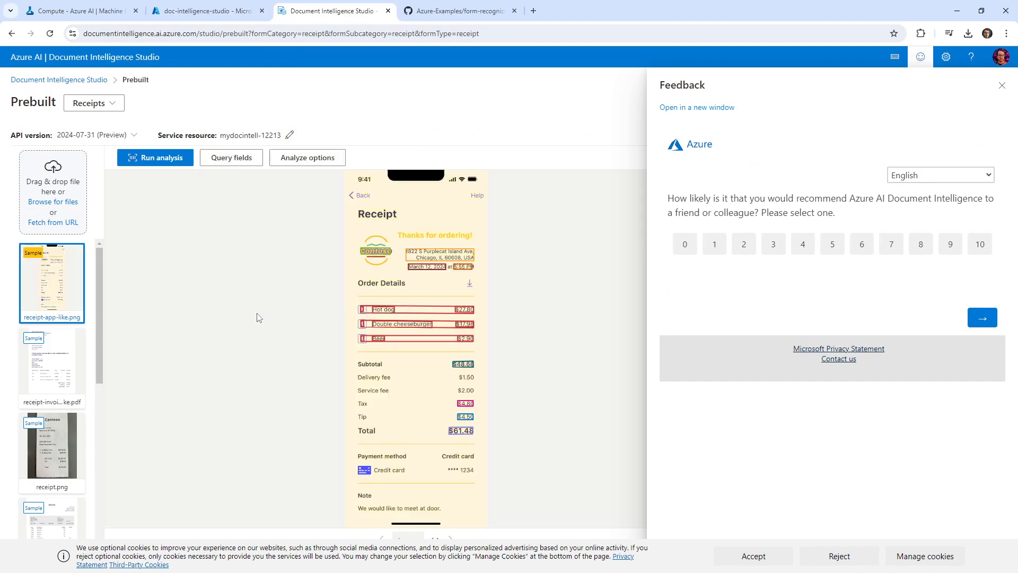
click(1000, 84)
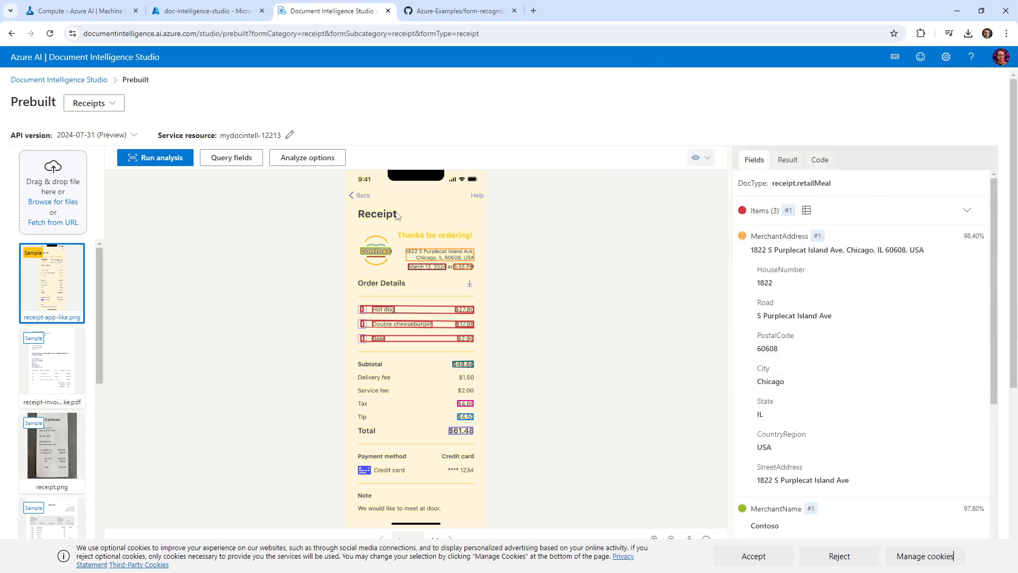
Step: Switch the prebuilt model to US mortgage 1004 and run the analysis on mortgage-1004.pdf
click(79, 104)
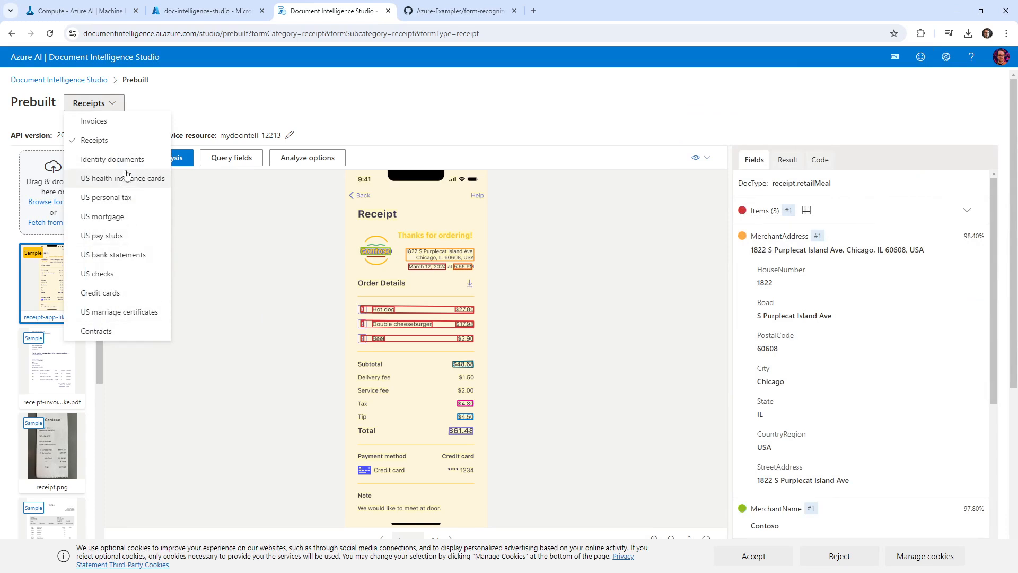
click(127, 219)
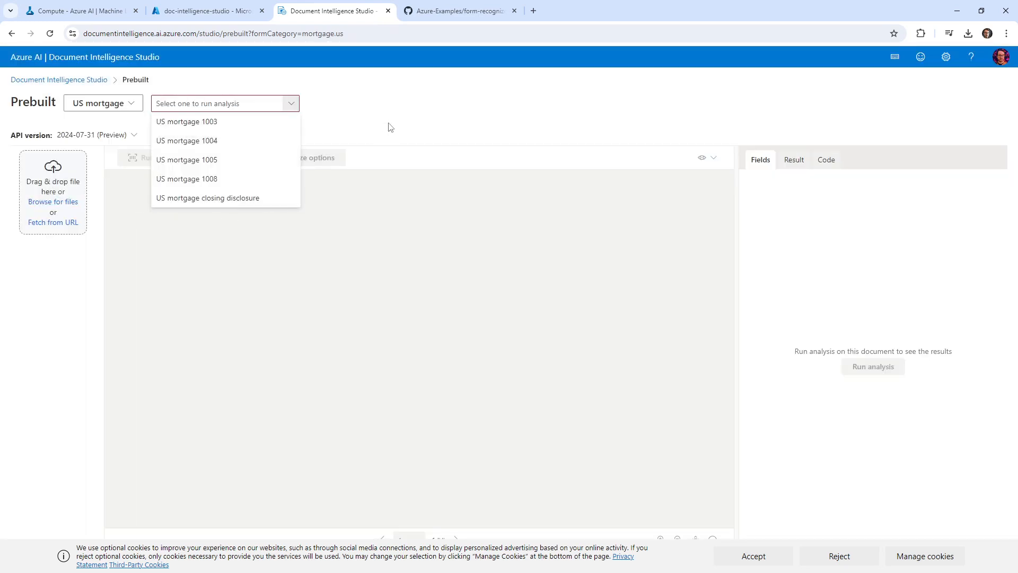
click(256, 143)
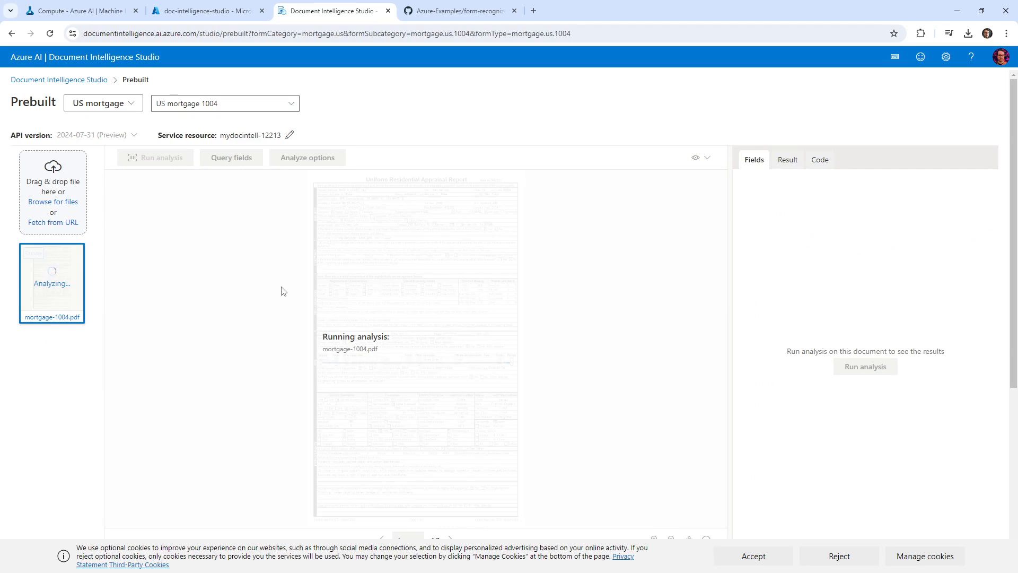
Step: Review the available prebuilt document types and examine the annotated fields on the analyzed mortgage-1004.pdf up close
click(128, 103)
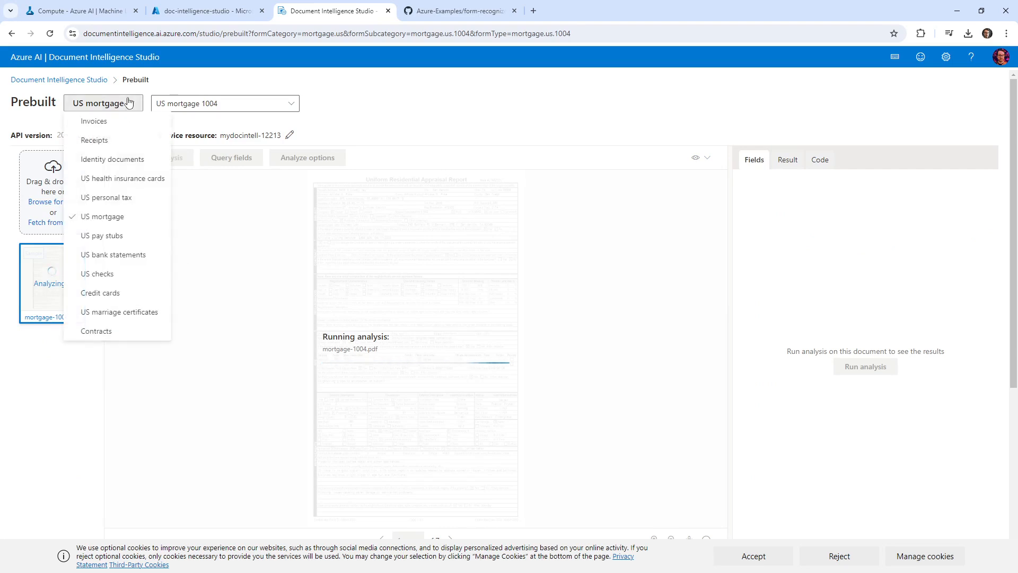
click(388, 121)
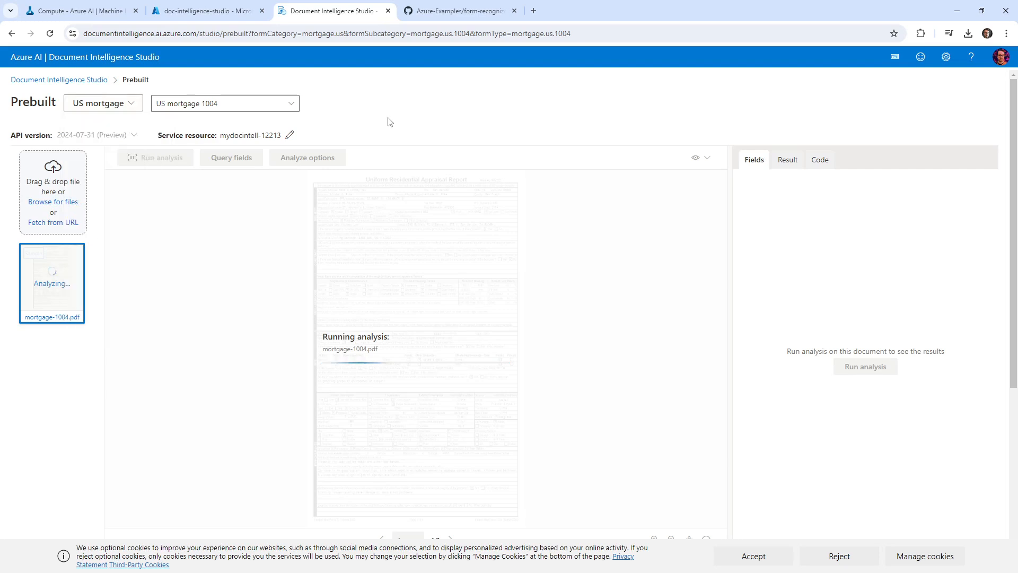
click(139, 109)
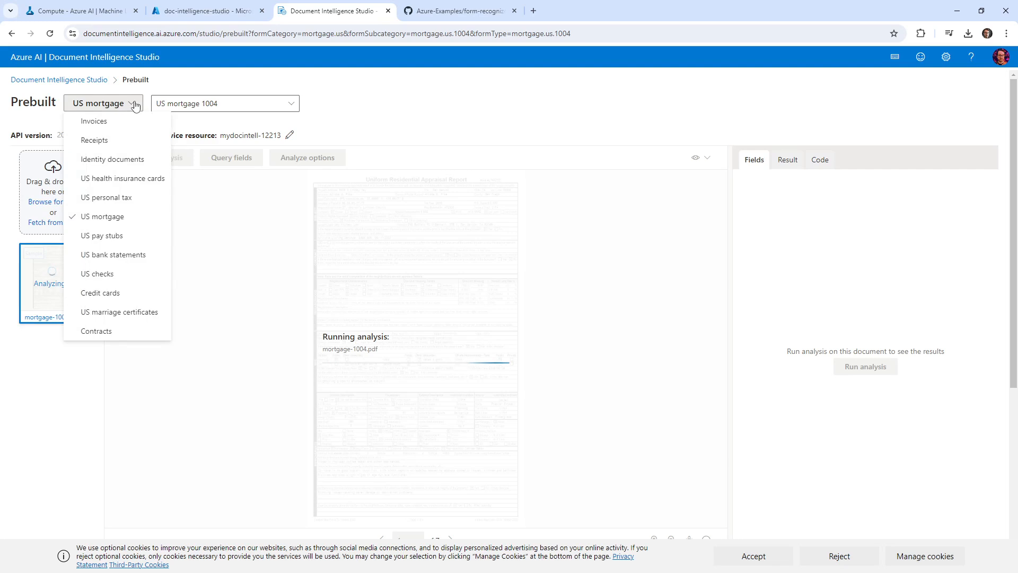
click(165, 104)
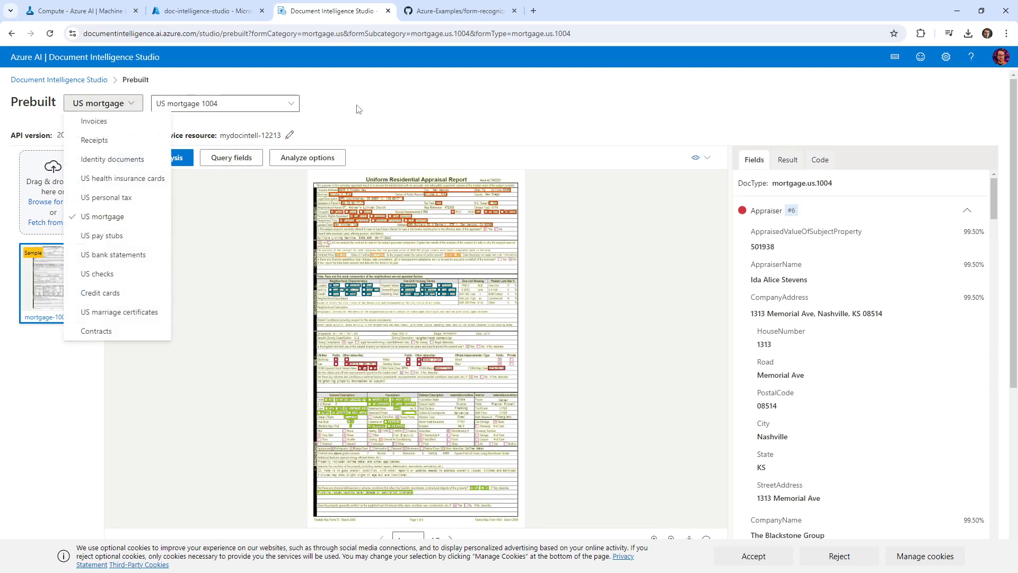
click(139, 217)
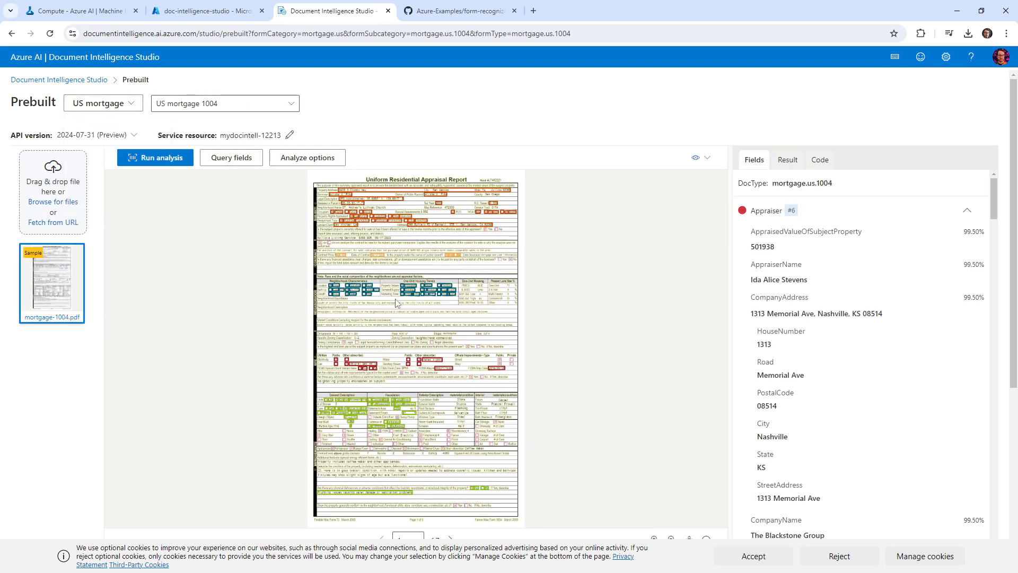
scroll(281, 284, up, 5)
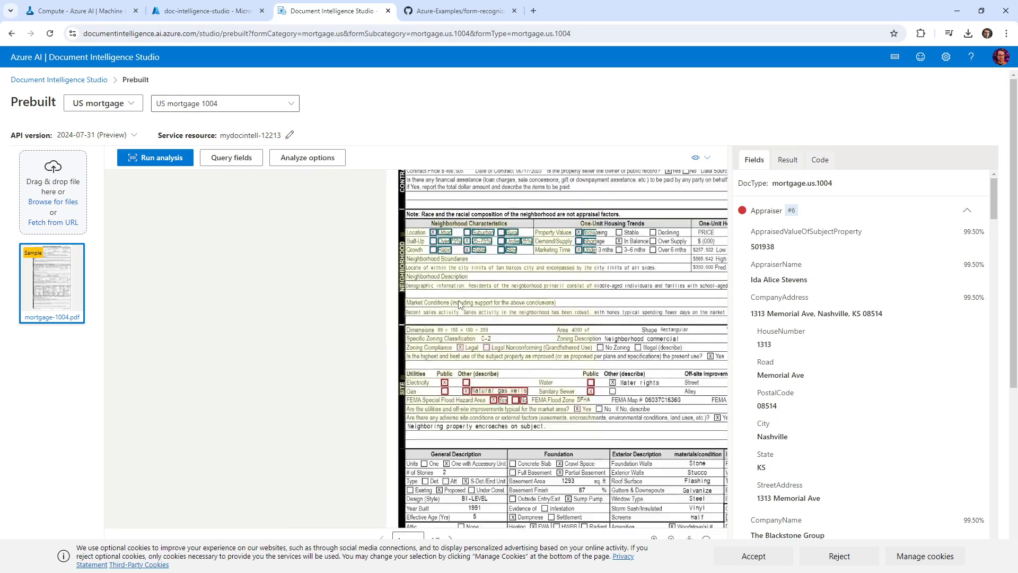
Step: Return to the Document Intelligence Studio home page and look over the document analysis and prebuilt models on offer
click(57, 80)
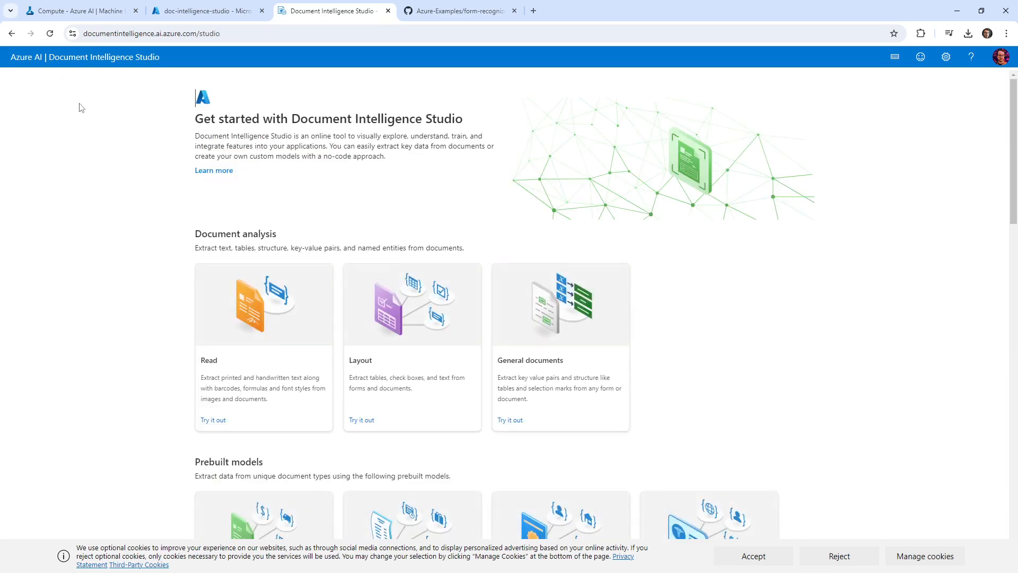
scroll(465, 257, down, 15)
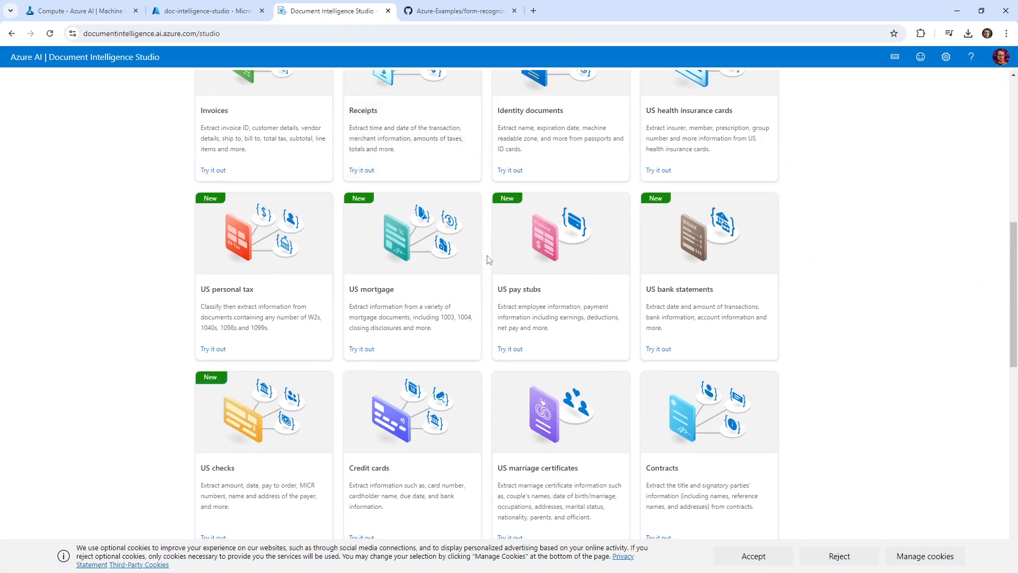
scroll(471, 359, up, 15)
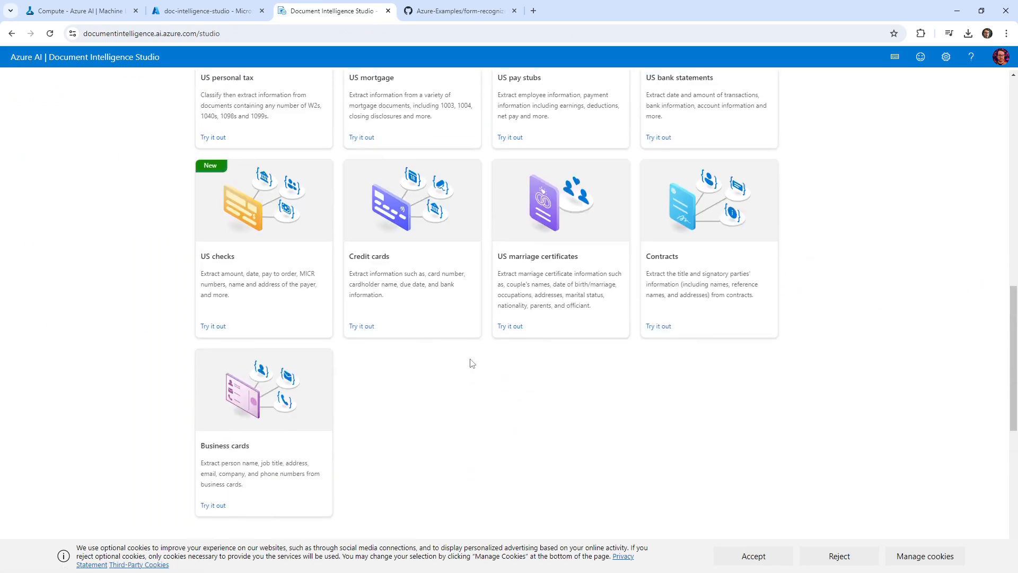
scroll(484, 337, down, 5)
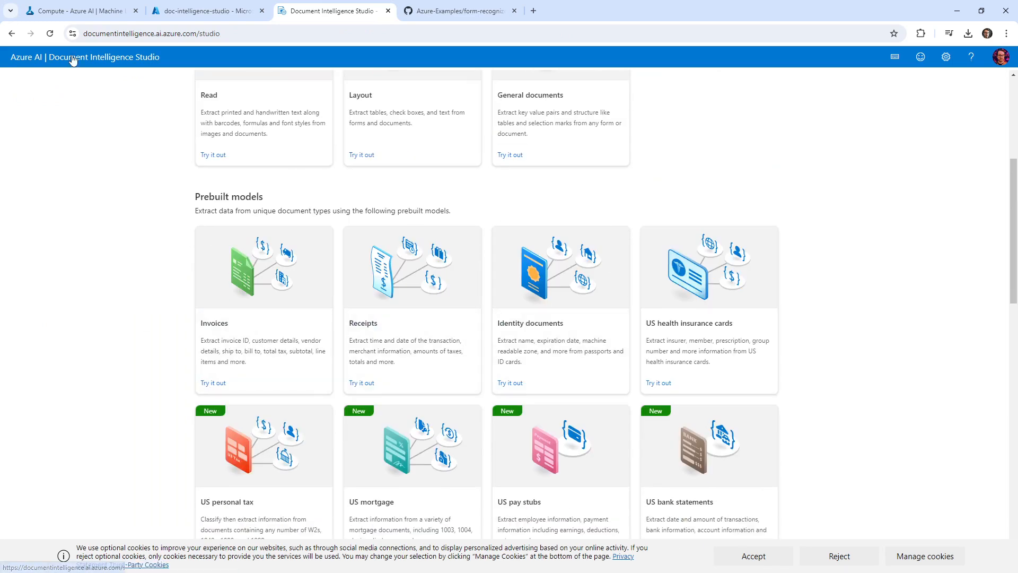
Step: Switch to the Azure portal and delete the doc-intelligence-studio resource group with its dependent resource, confirming with the group's name
click(204, 11)
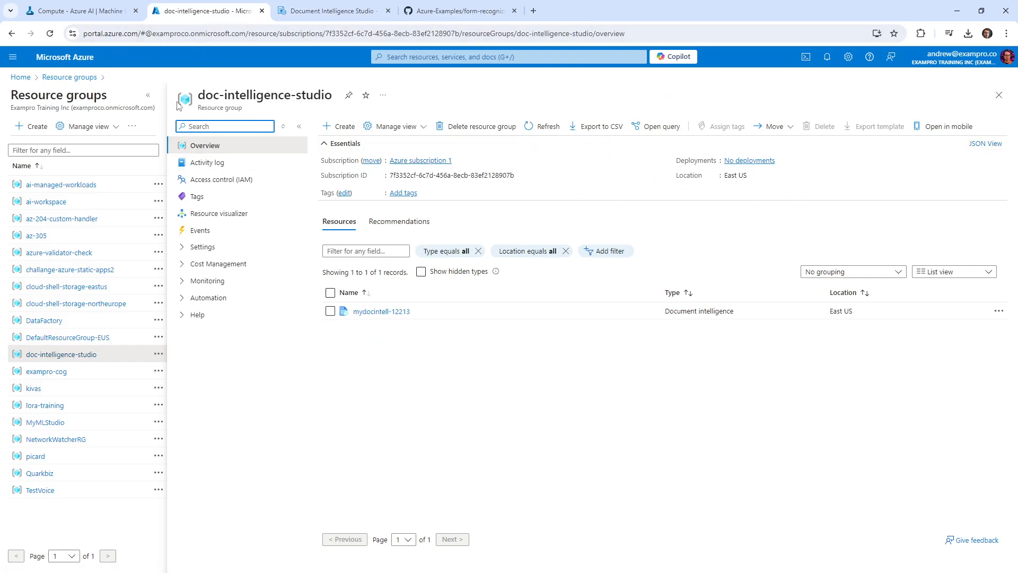
click(476, 126)
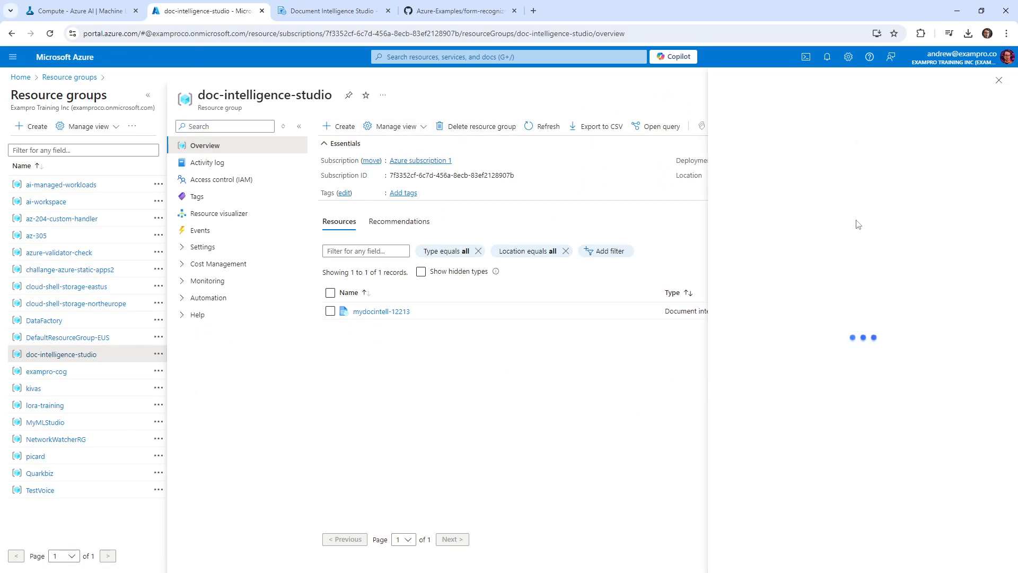
click(815, 156)
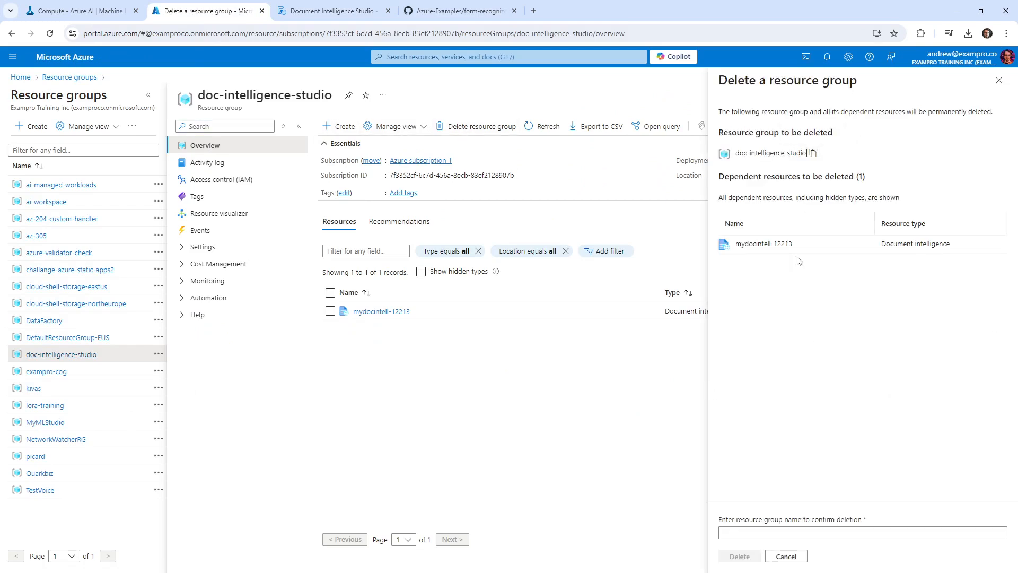
click(758, 533)
key(ctrl+v)
click(740, 556)
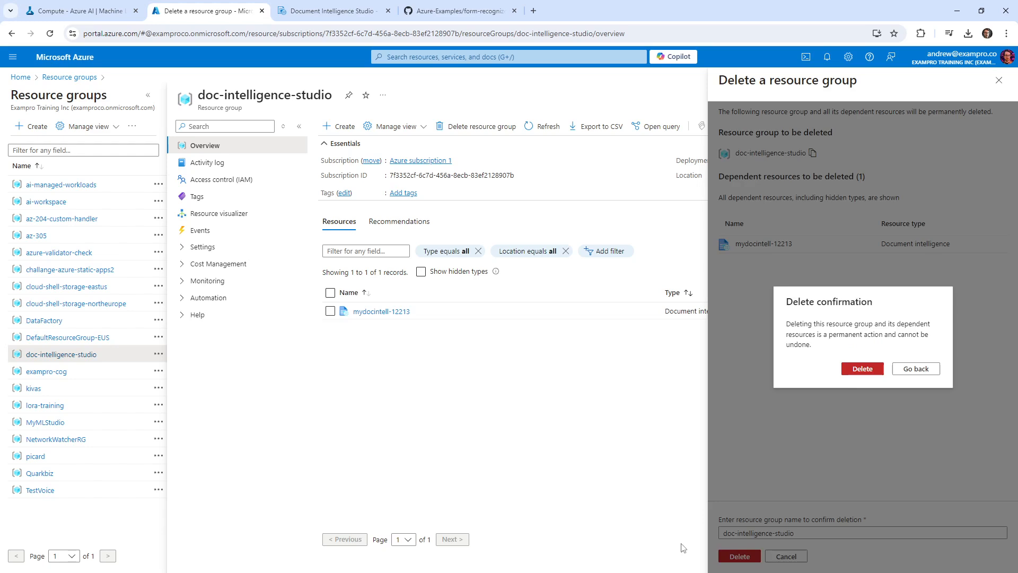
click(857, 372)
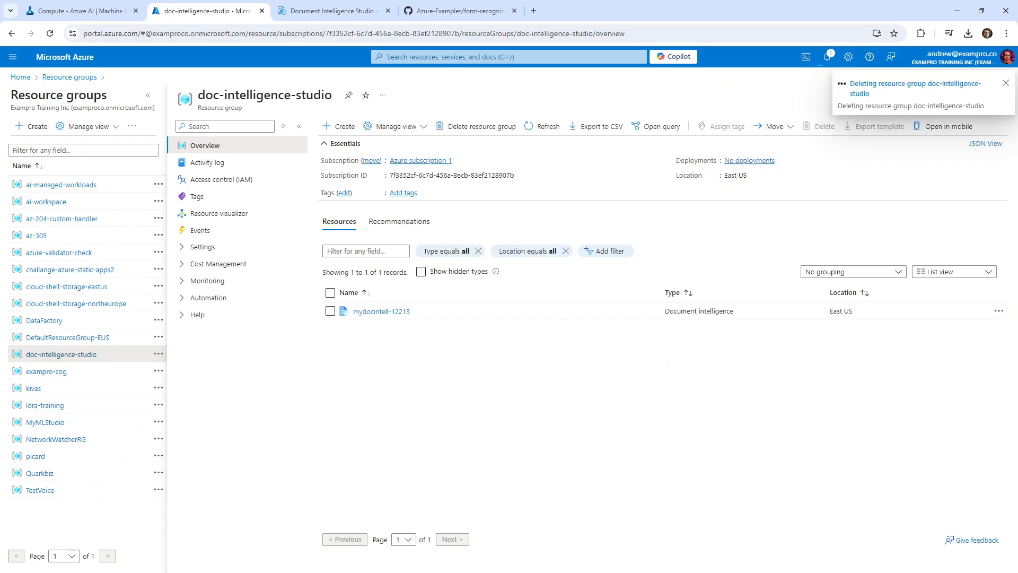